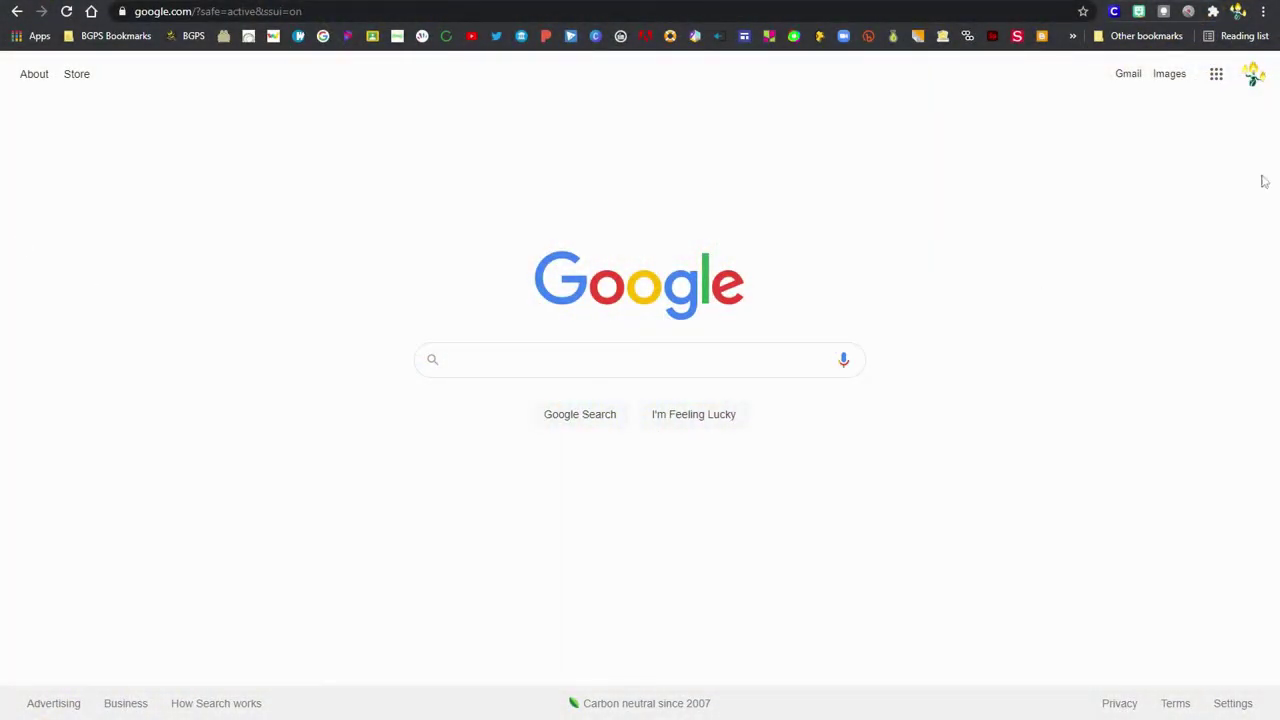
- Open Google Drive from Google's home page and create a new blank Google Slides presentation
left_click(1216, 73)
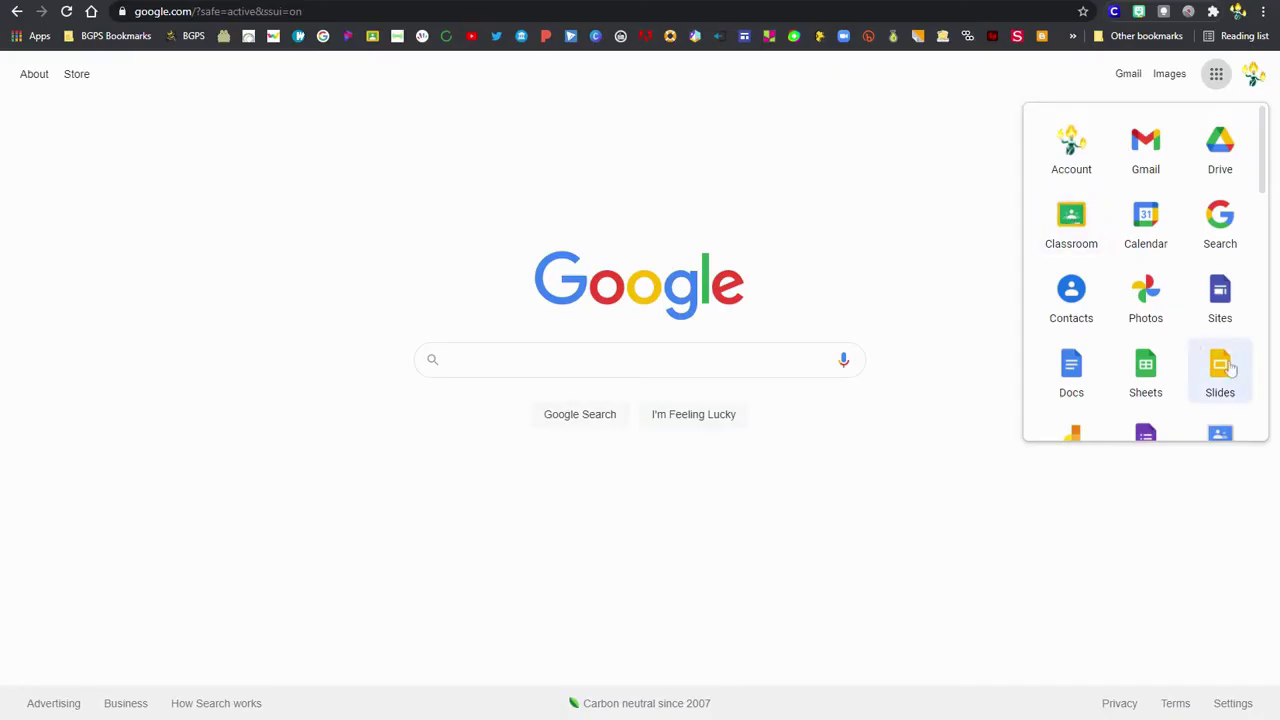
left_click(1222, 143)
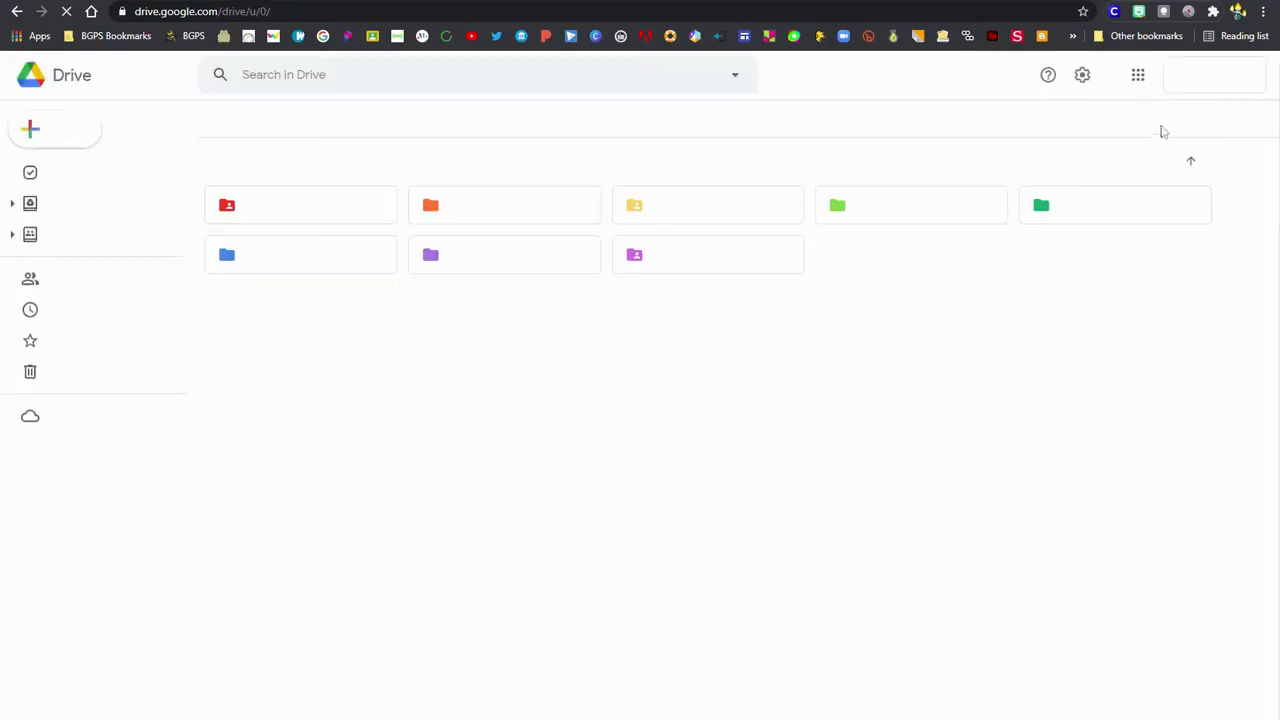
left_click(35, 130)
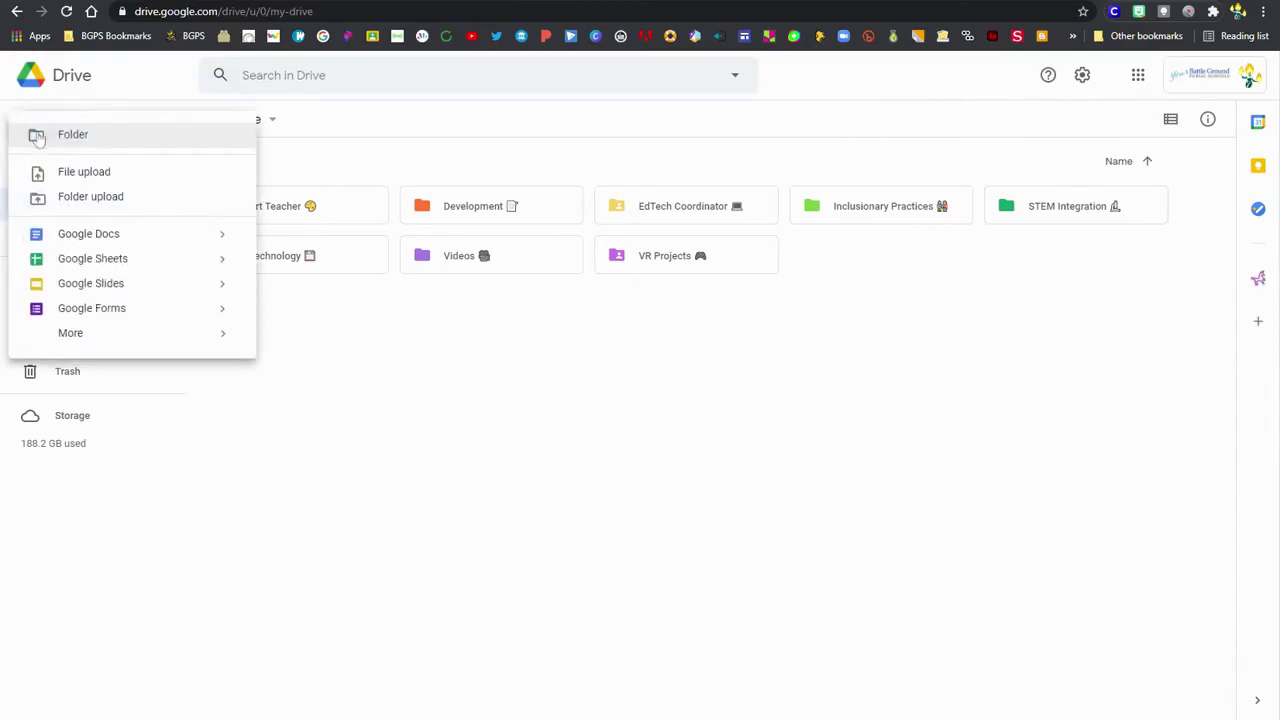
left_click(94, 284)
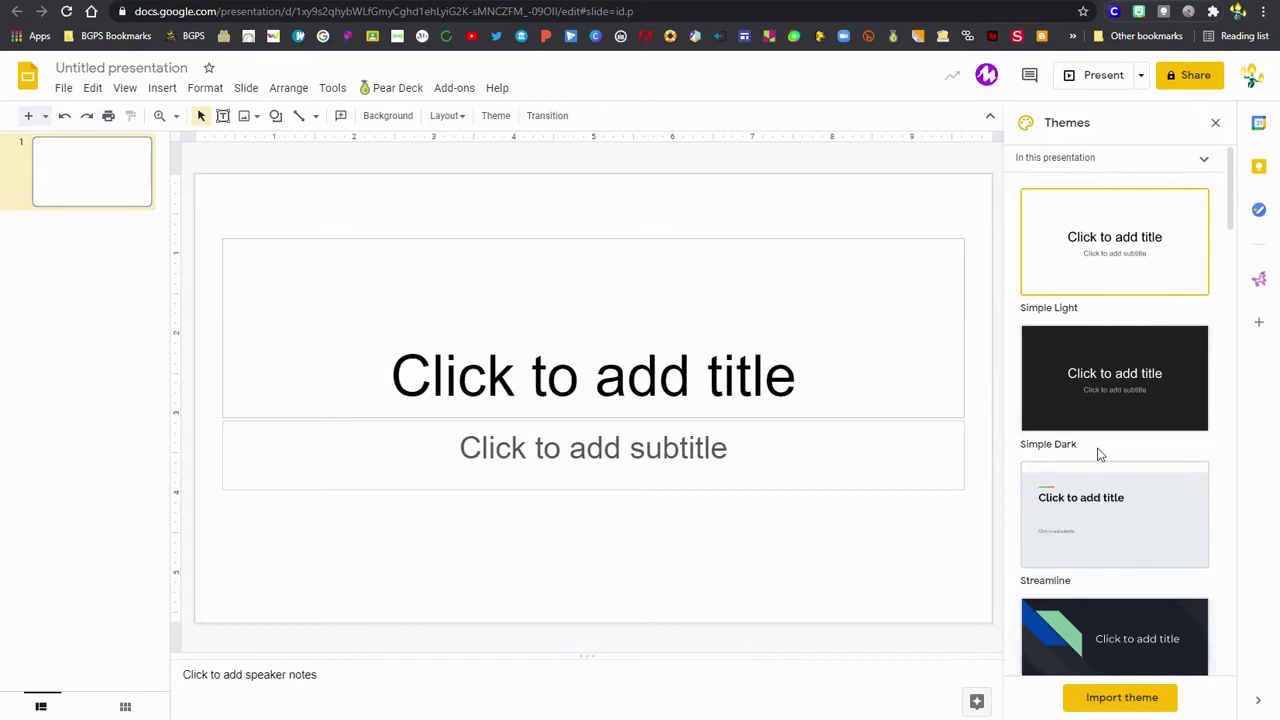
- Apply the Beach Day theme to the presentation and close the theme choices
scroll(1108, 392, "down", 3)
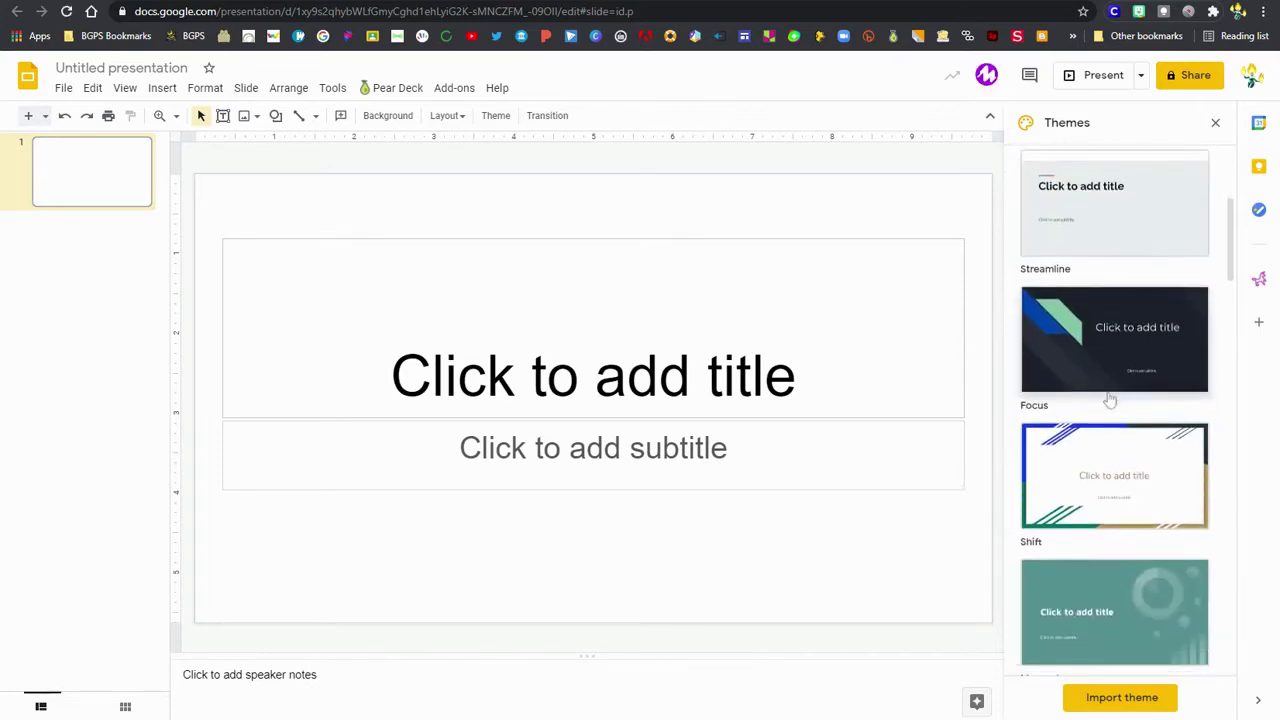
scroll(1108, 398, "down", 7)
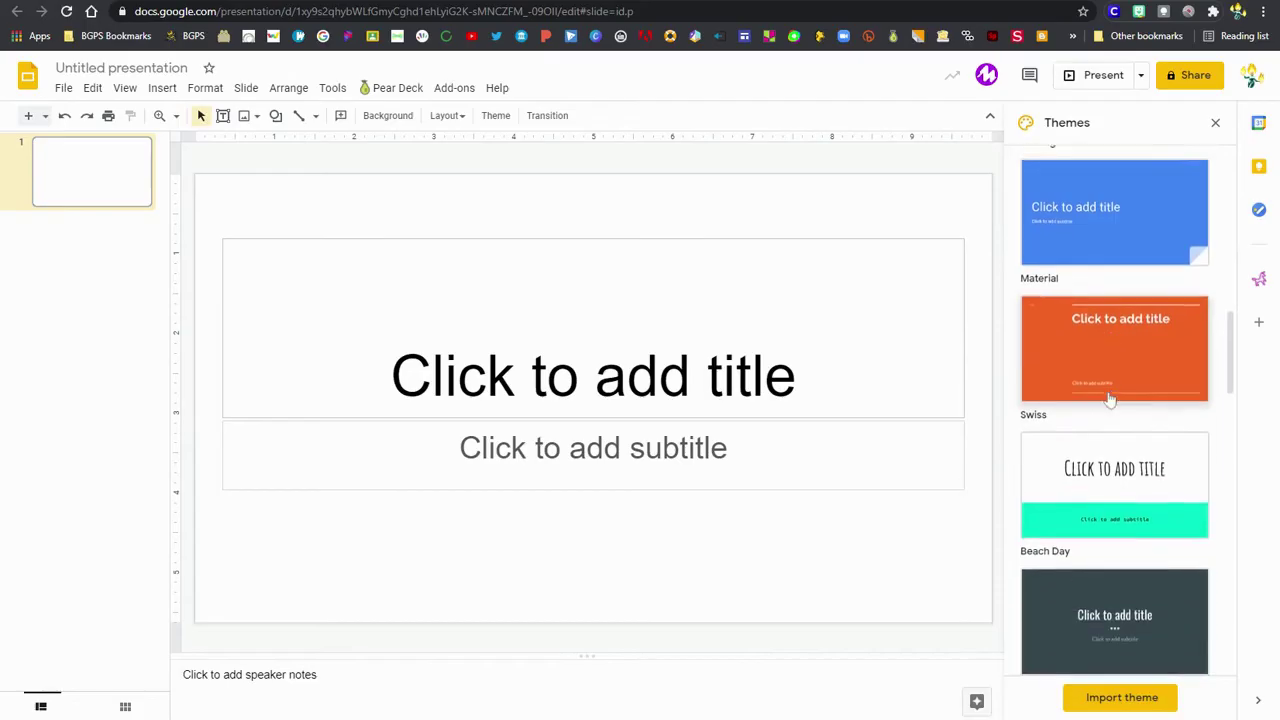
left_click(1117, 450)
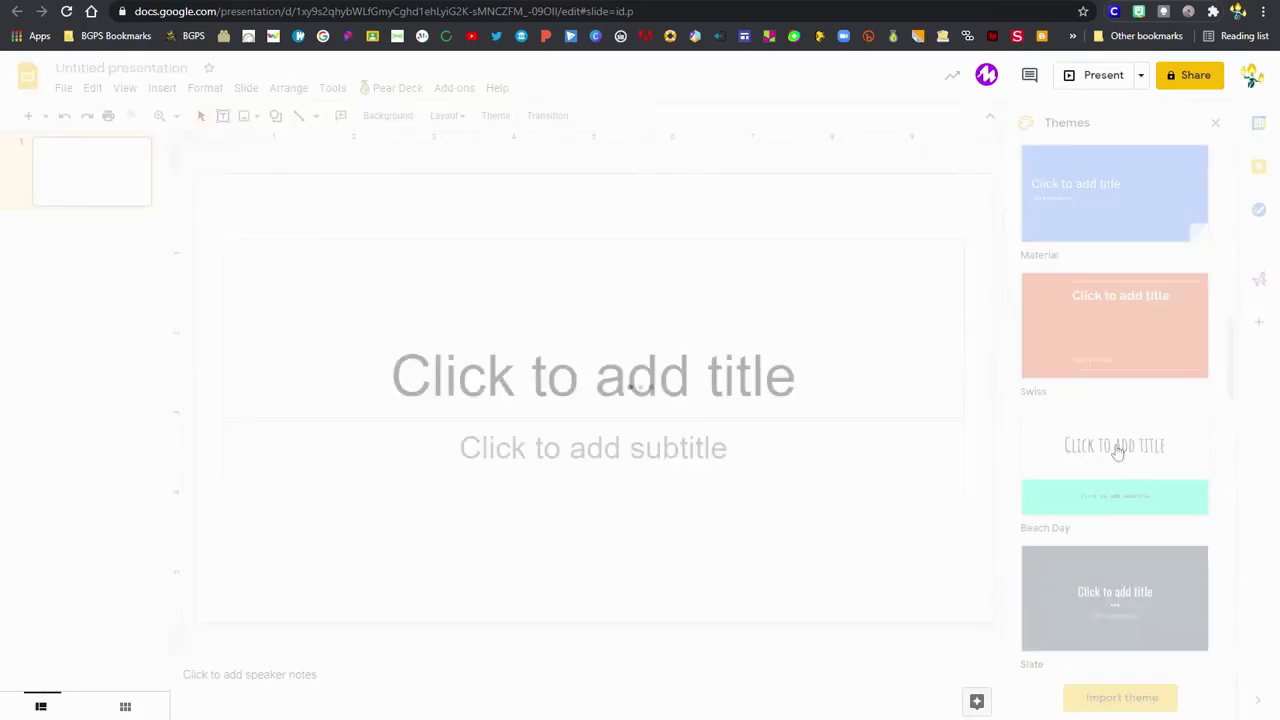
left_click(1215, 125)
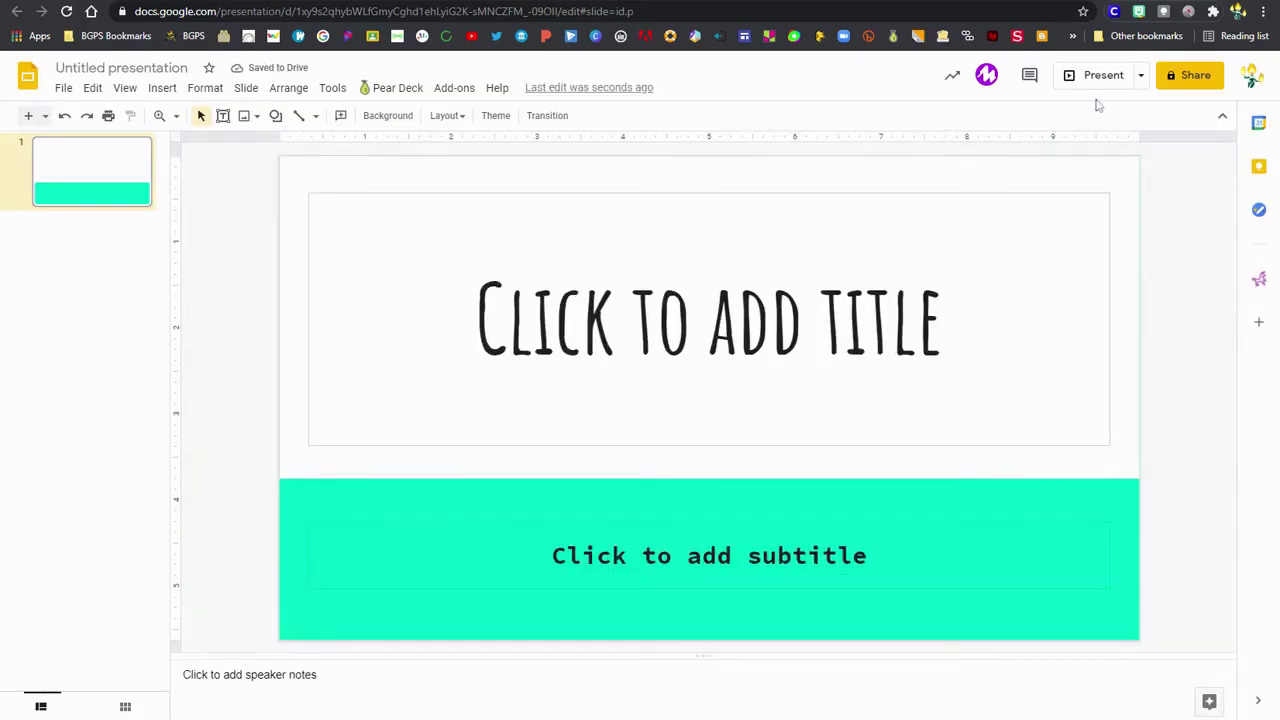
- Enter "Google Slides" as the title on the first slide and name the presentation Google Slides
left_click(291, 432)
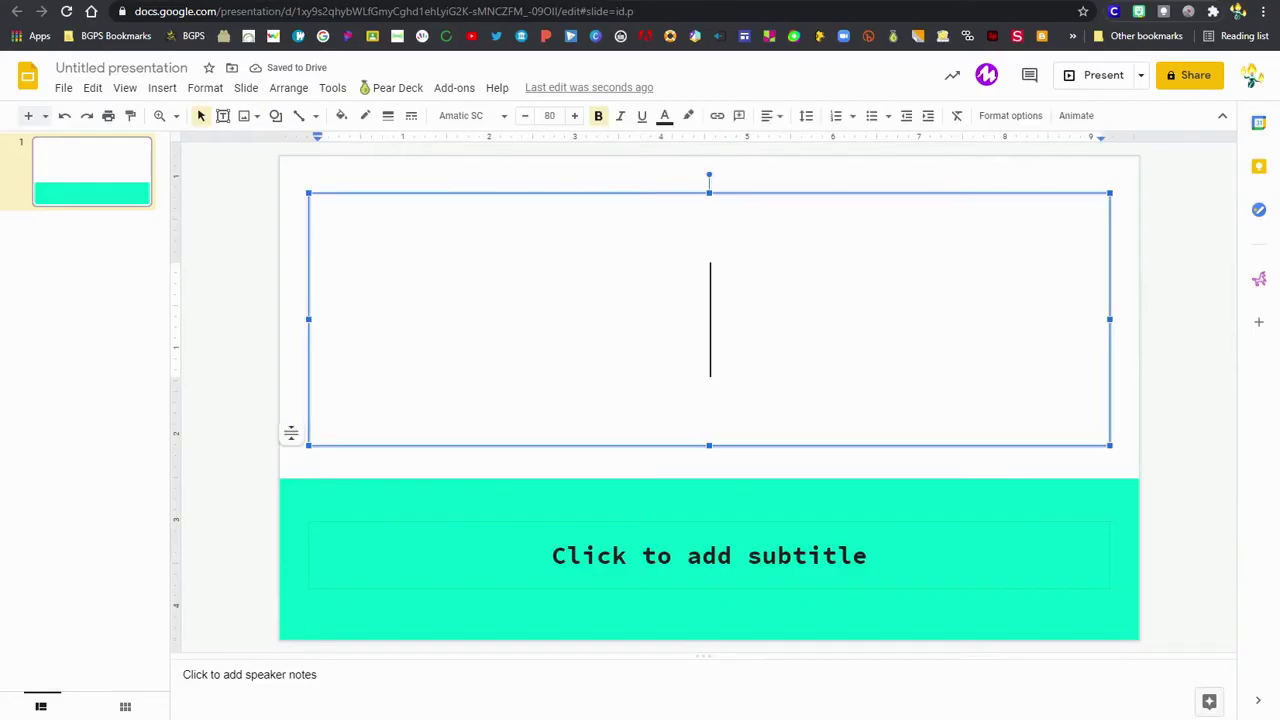
type("Google Slides")
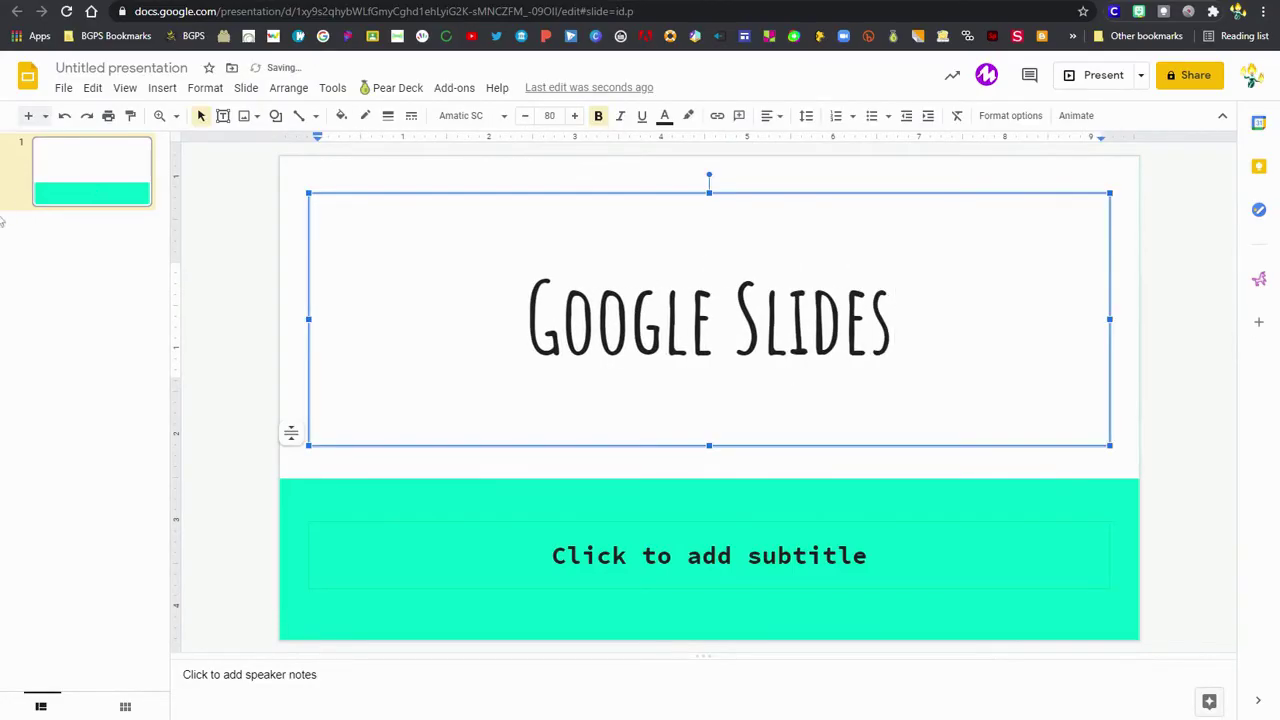
left_click(63, 247)
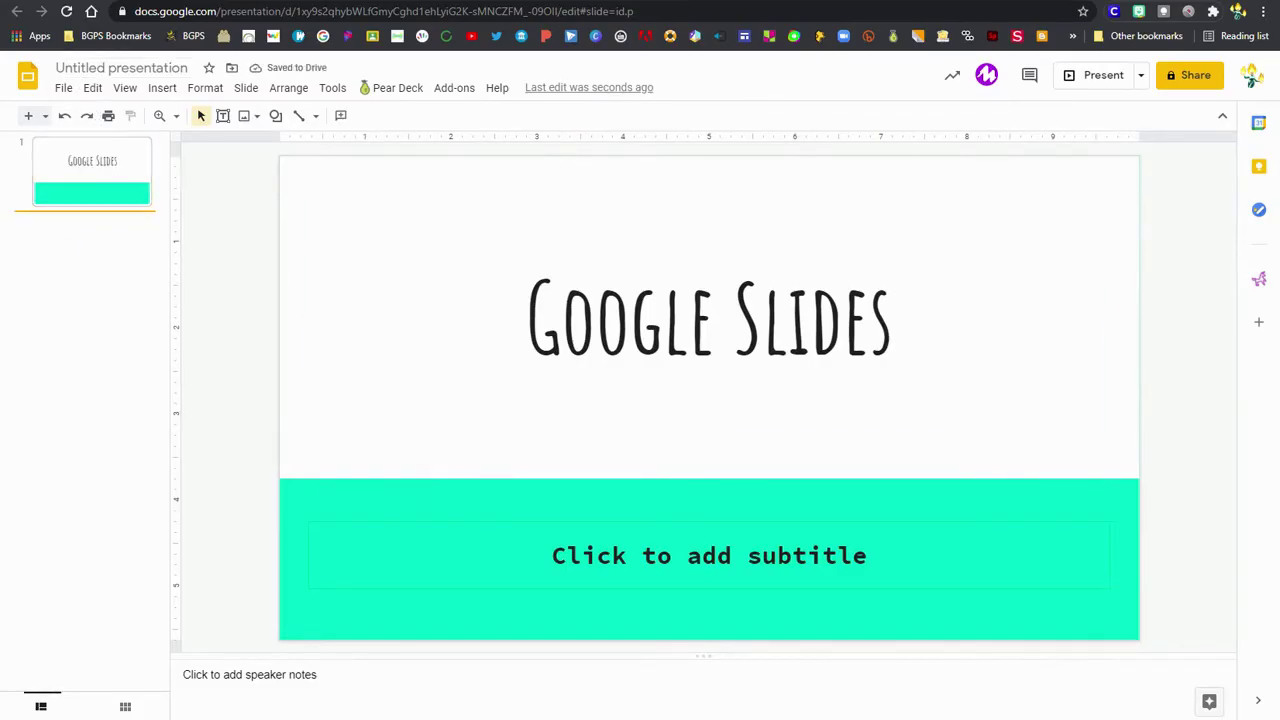
left_click(100, 67)
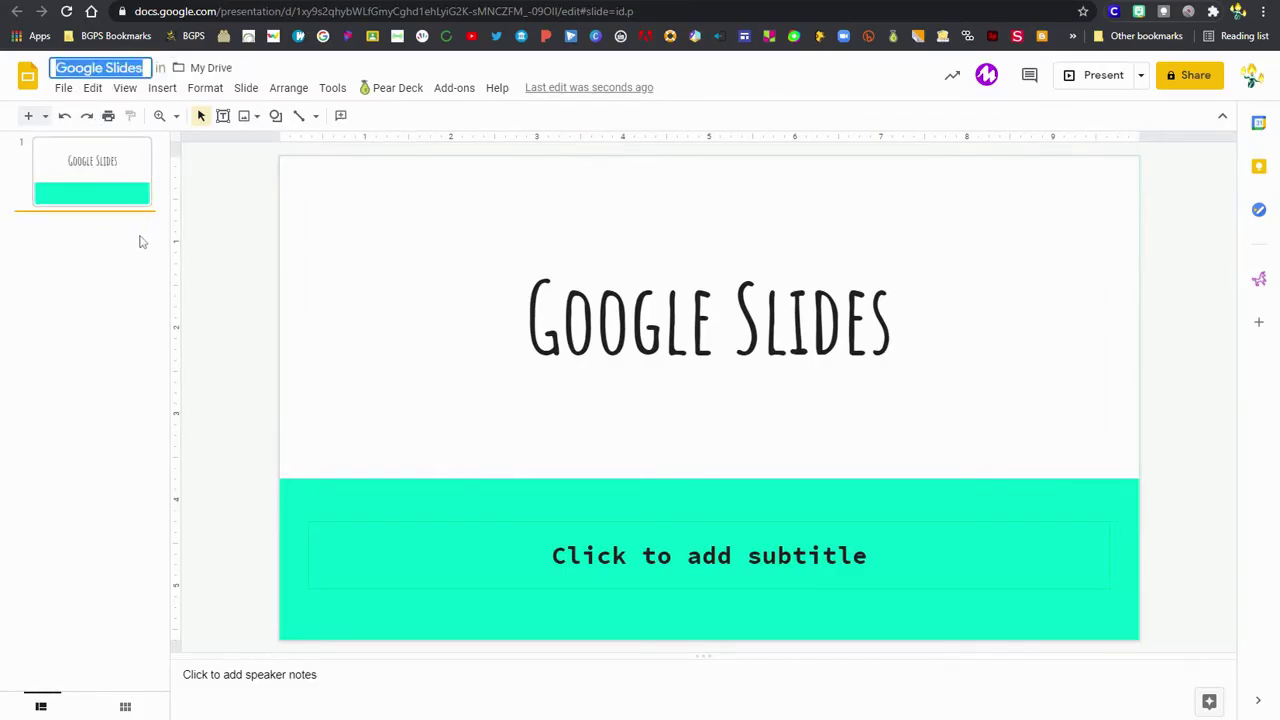
left_click(125, 197)
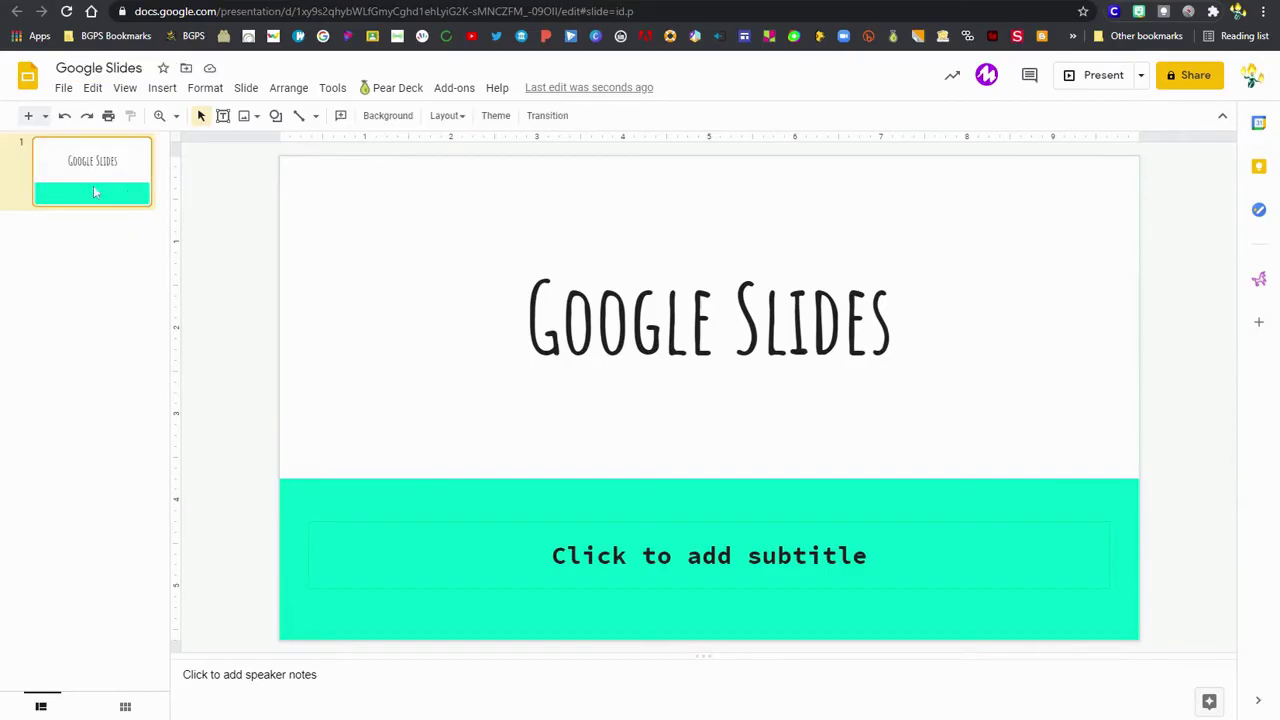
- Add a second slide and give it the Section title and description layout
left_click(31, 117)
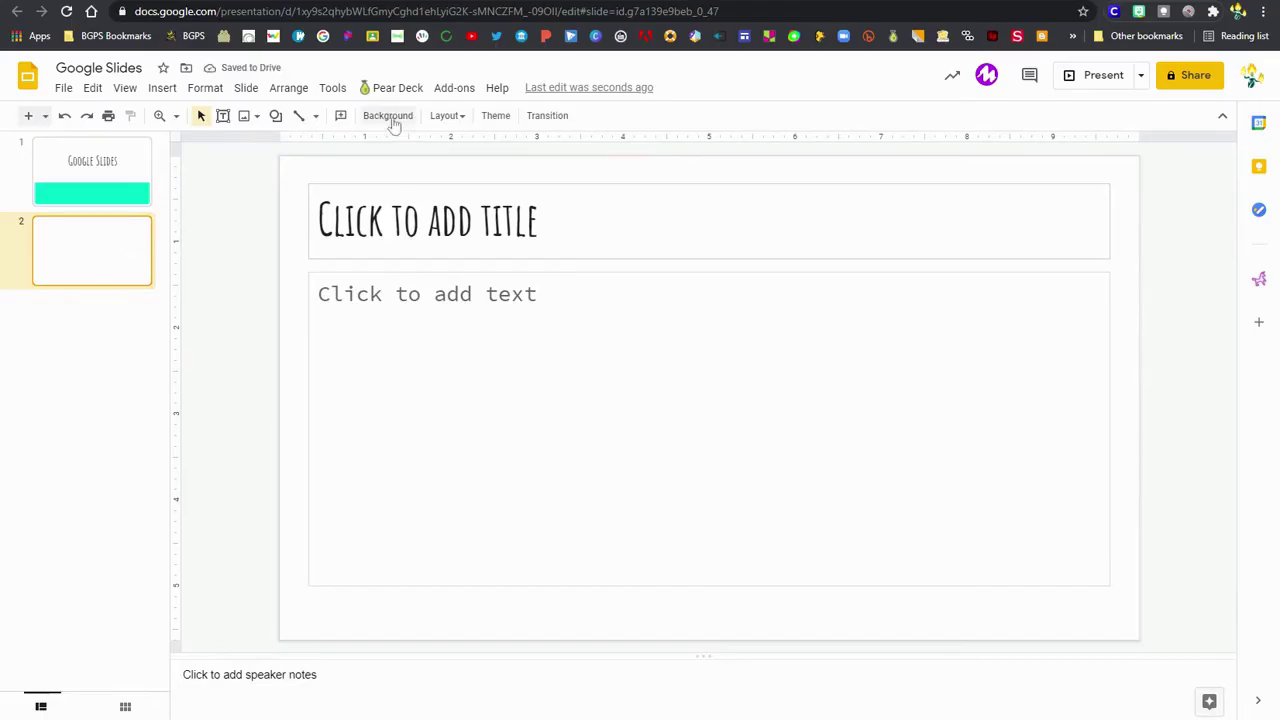
left_click(448, 117)
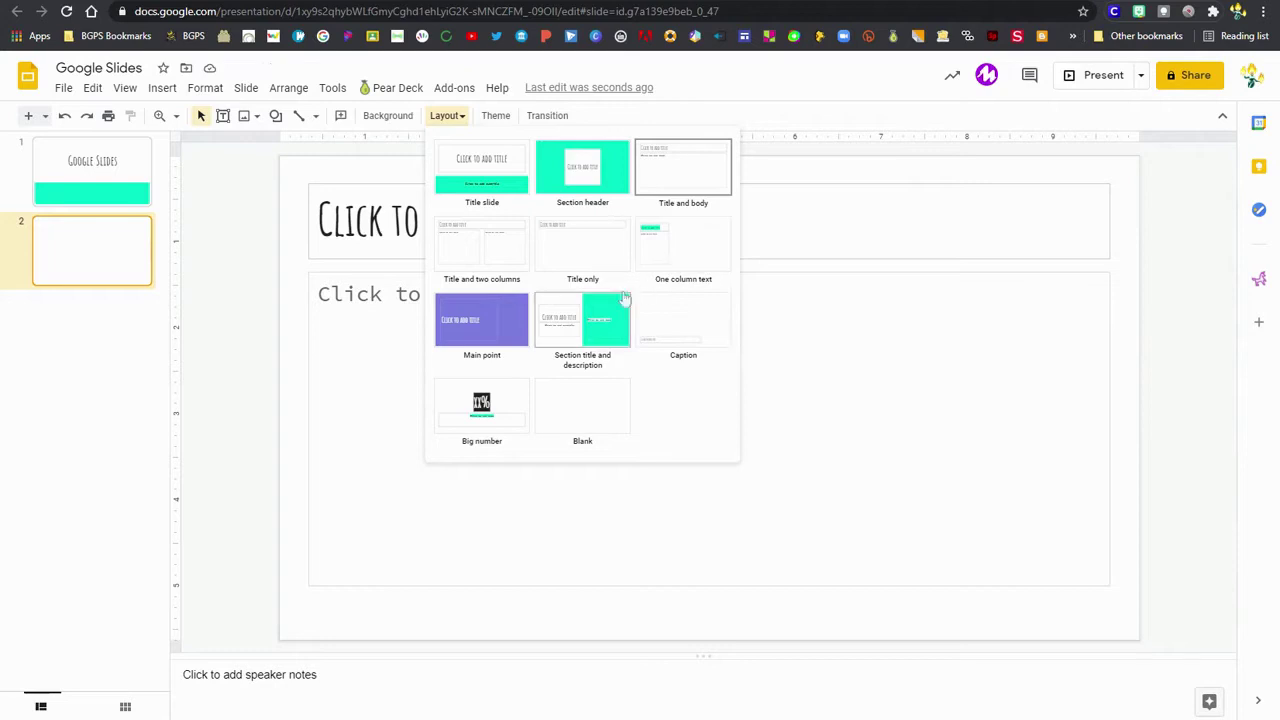
left_click(588, 315)
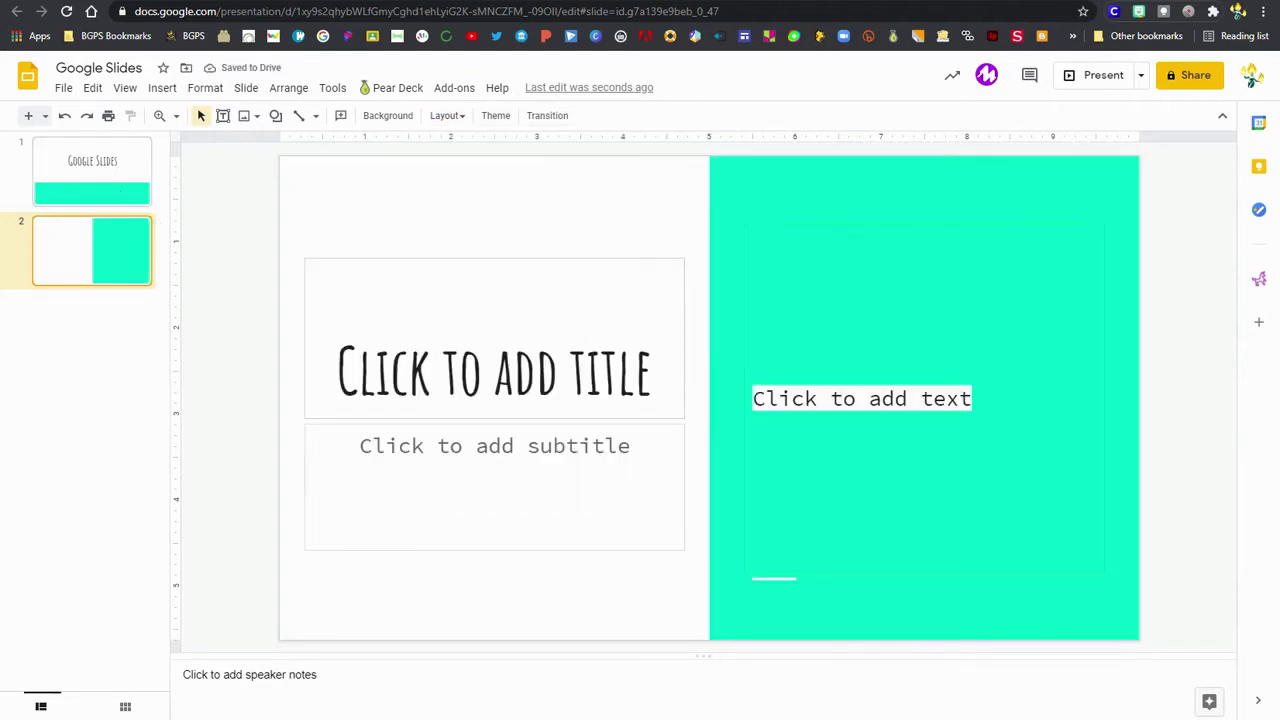
left_click(494, 372)
left_click(495, 445)
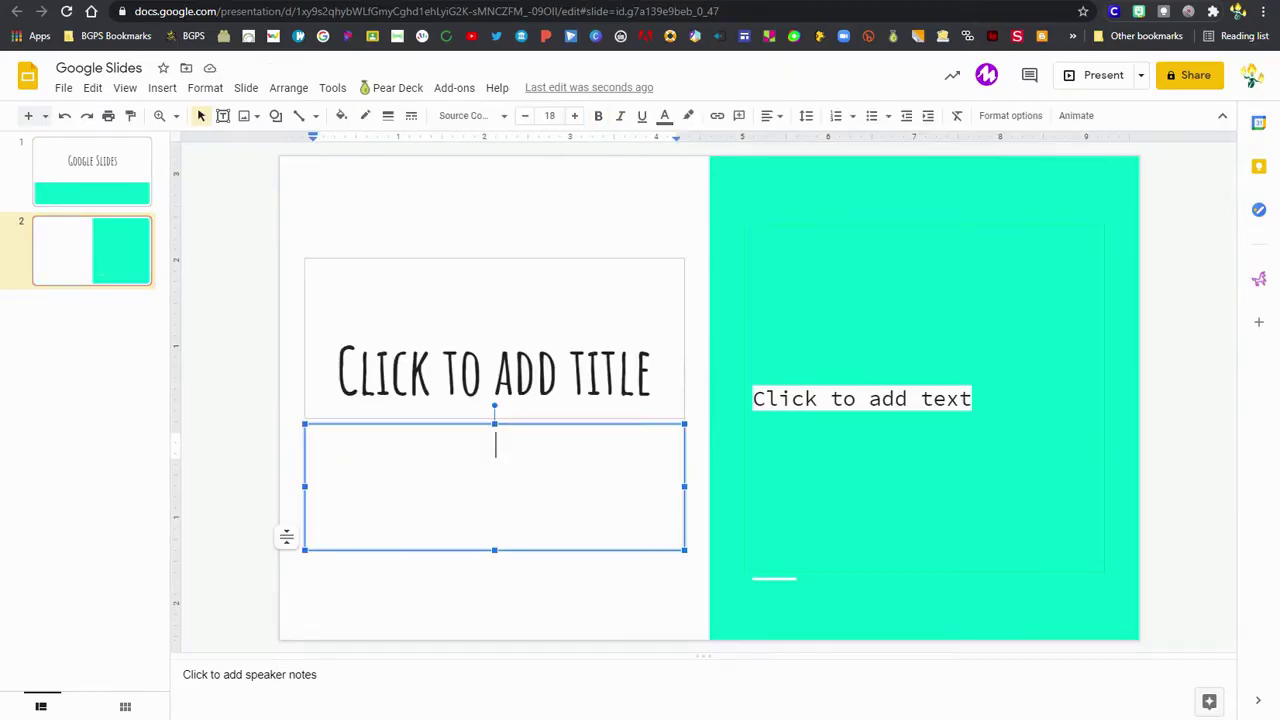
left_click(753, 398)
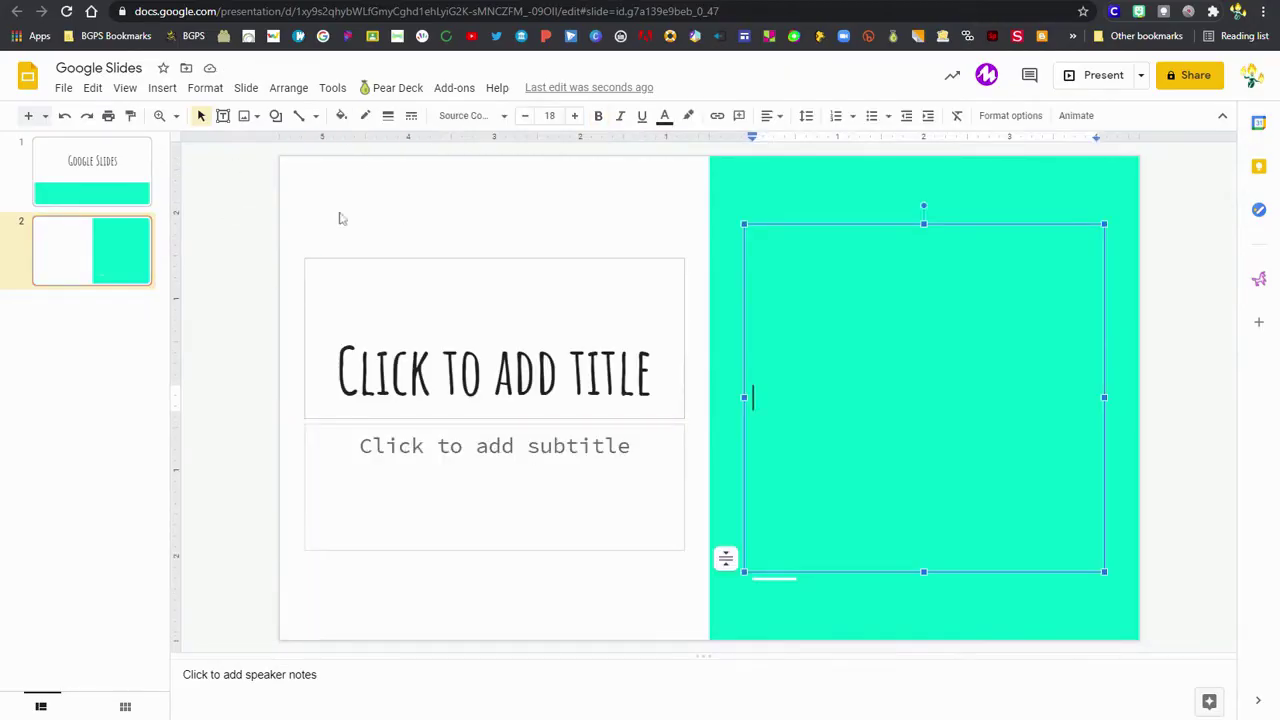
left_click(316, 191)
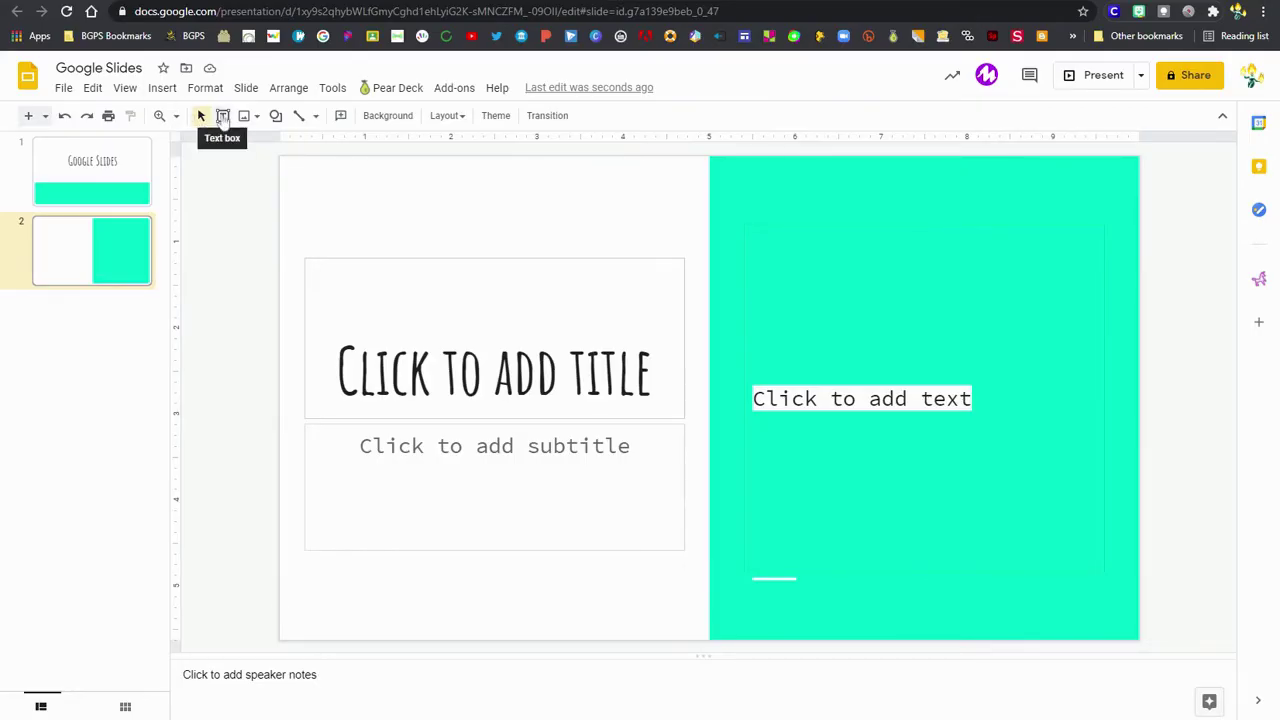
- Draw an extra text box above the title placeholder on the second slide and undo it
left_click(222, 116)
left_click_drag(297, 173, 680, 237)
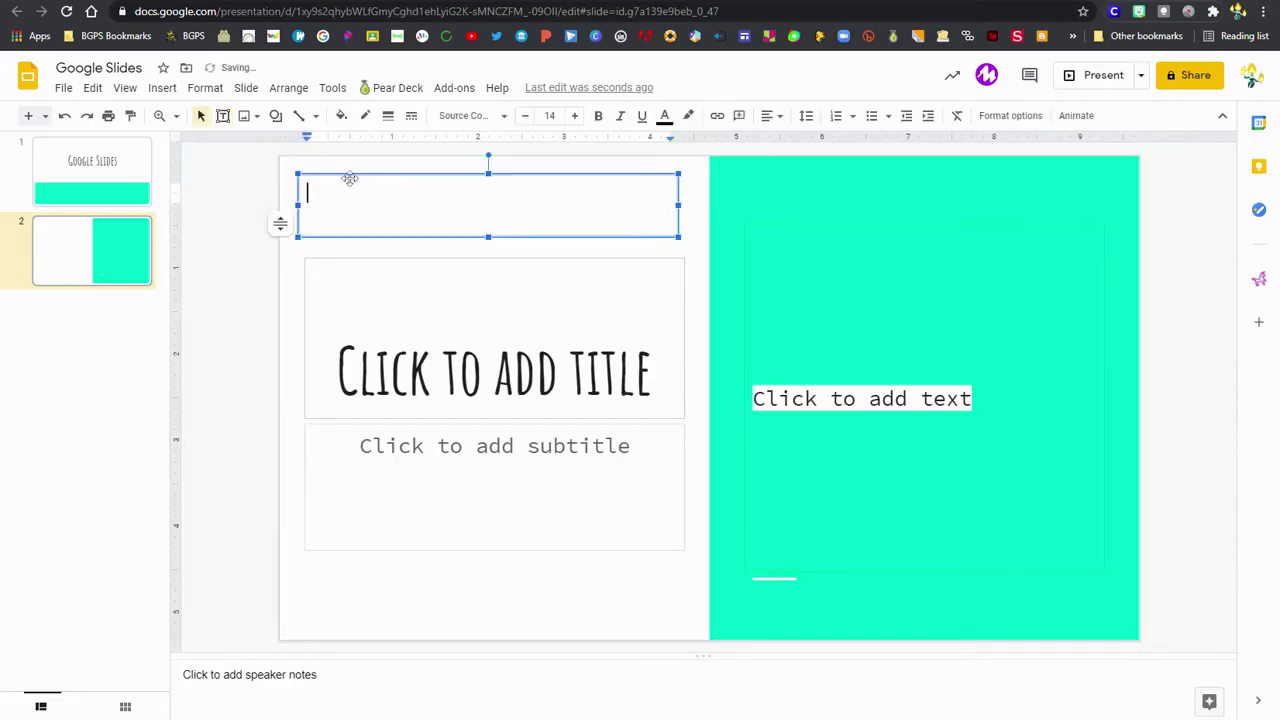
left_click(63, 117)
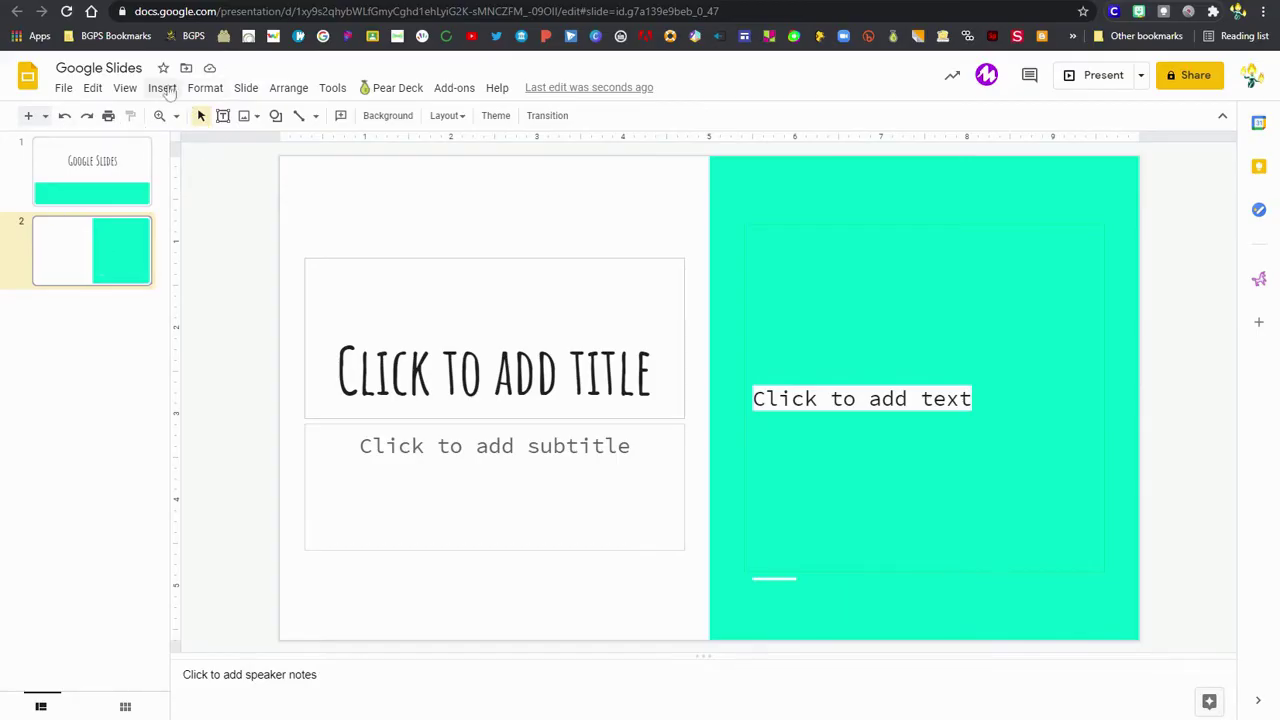
left_click(165, 90)
mouse_move(186, 125)
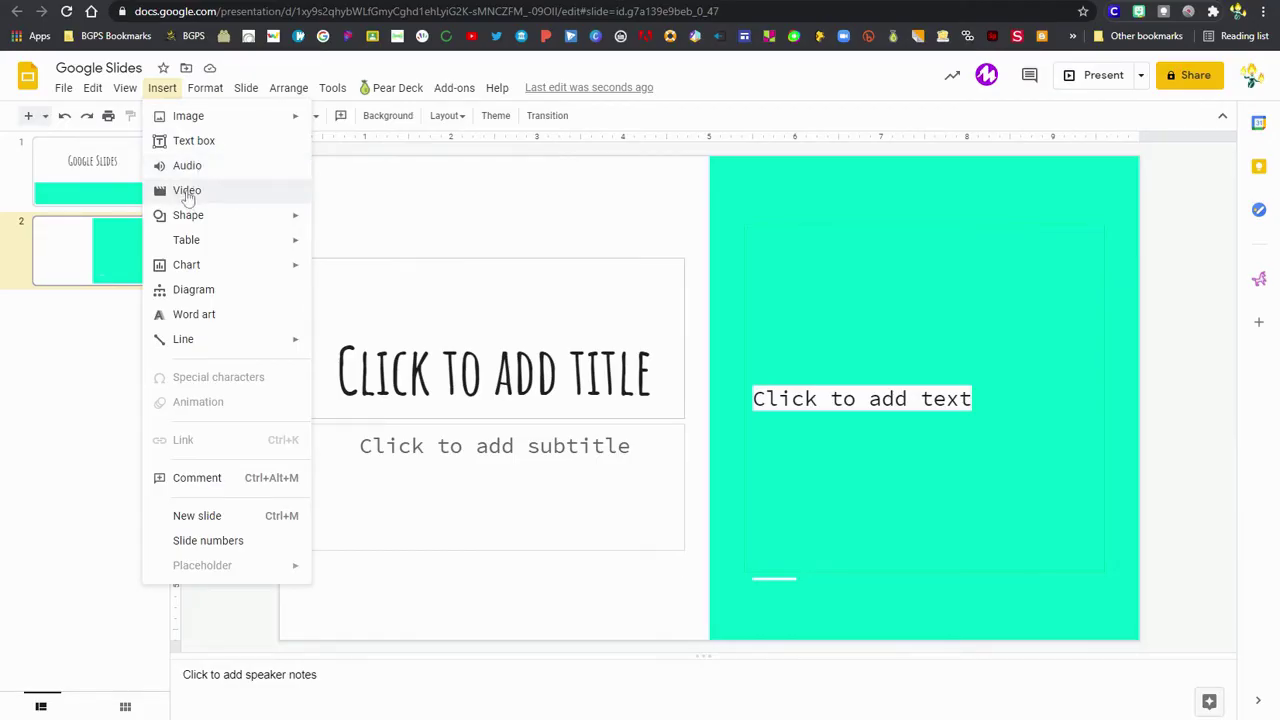
left_click(162, 87)
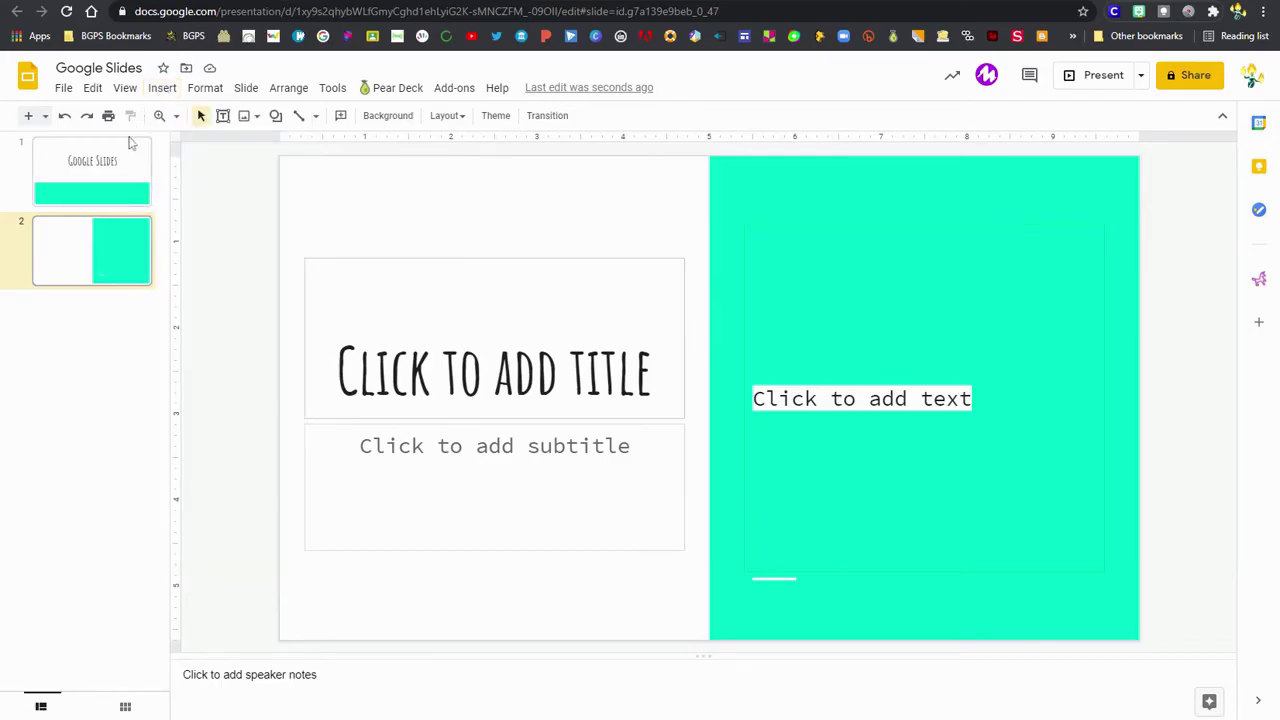
- Title the second slide "Corgi Puppies" and enter "Corgi puppies are the best!" as its subtitle
left_click(494, 372)
type("C")
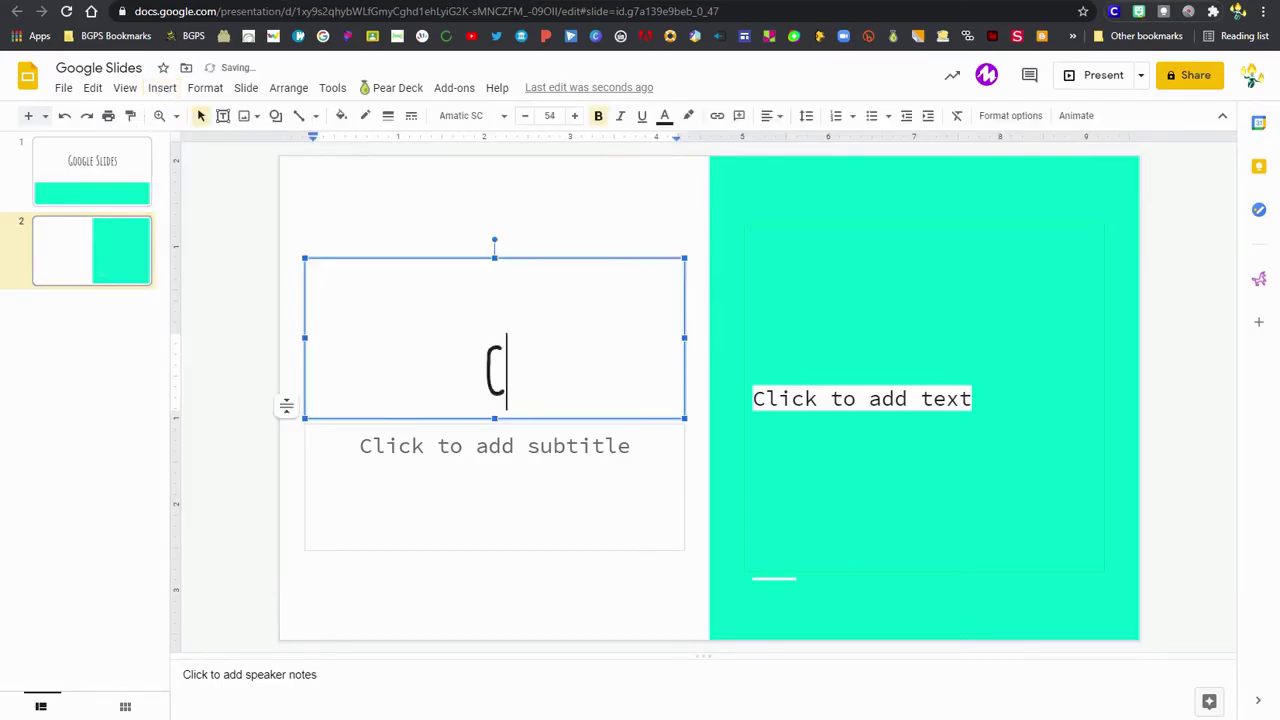
type("orgi Puppies")
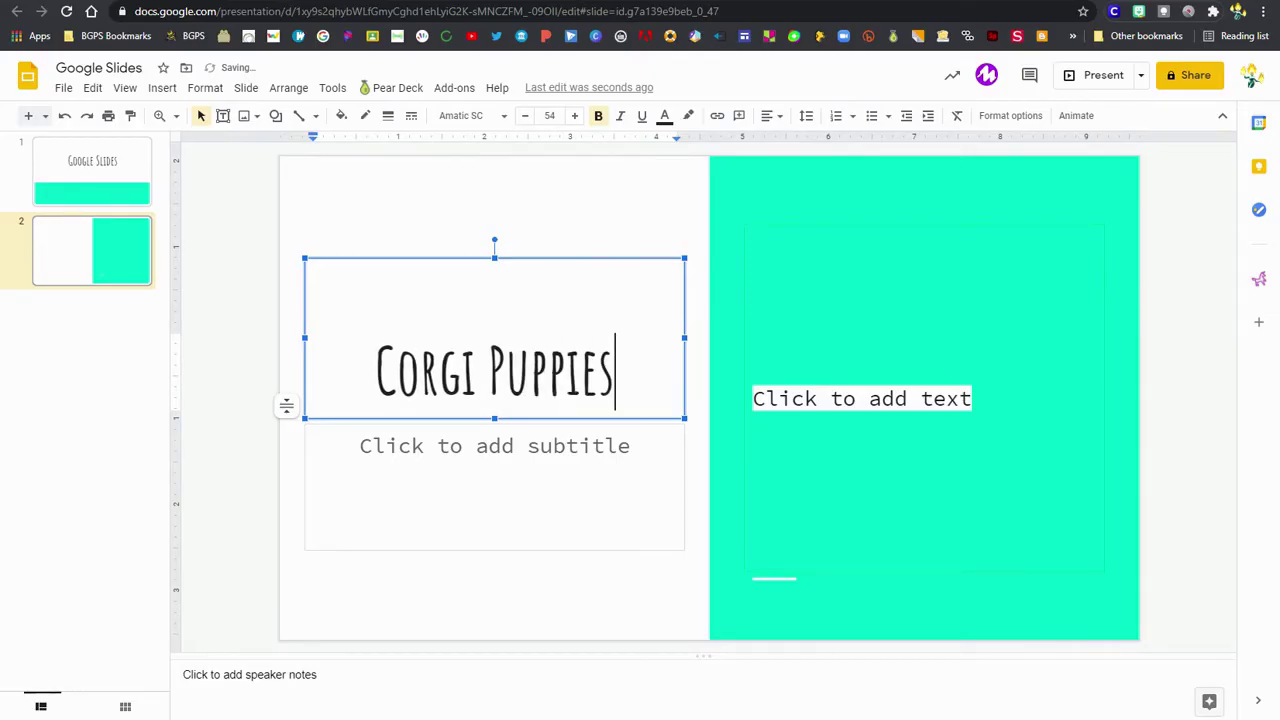
left_click(494, 446)
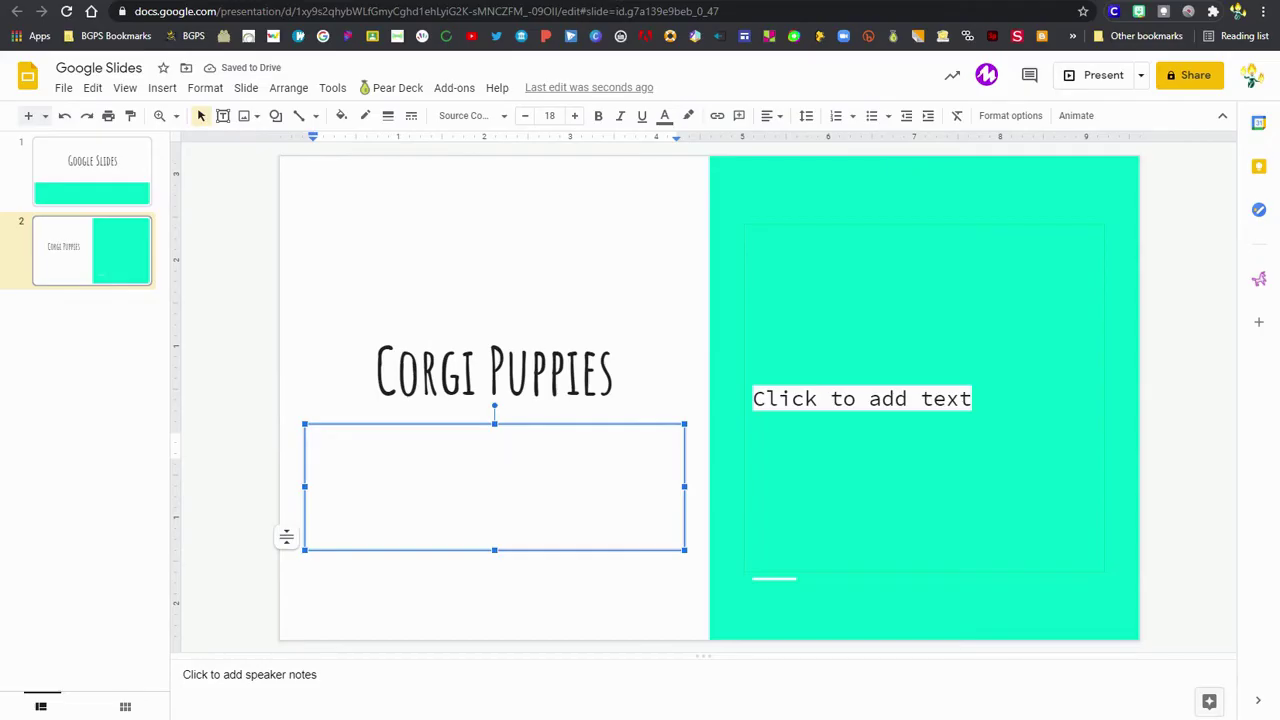
type("Corgi puppi")
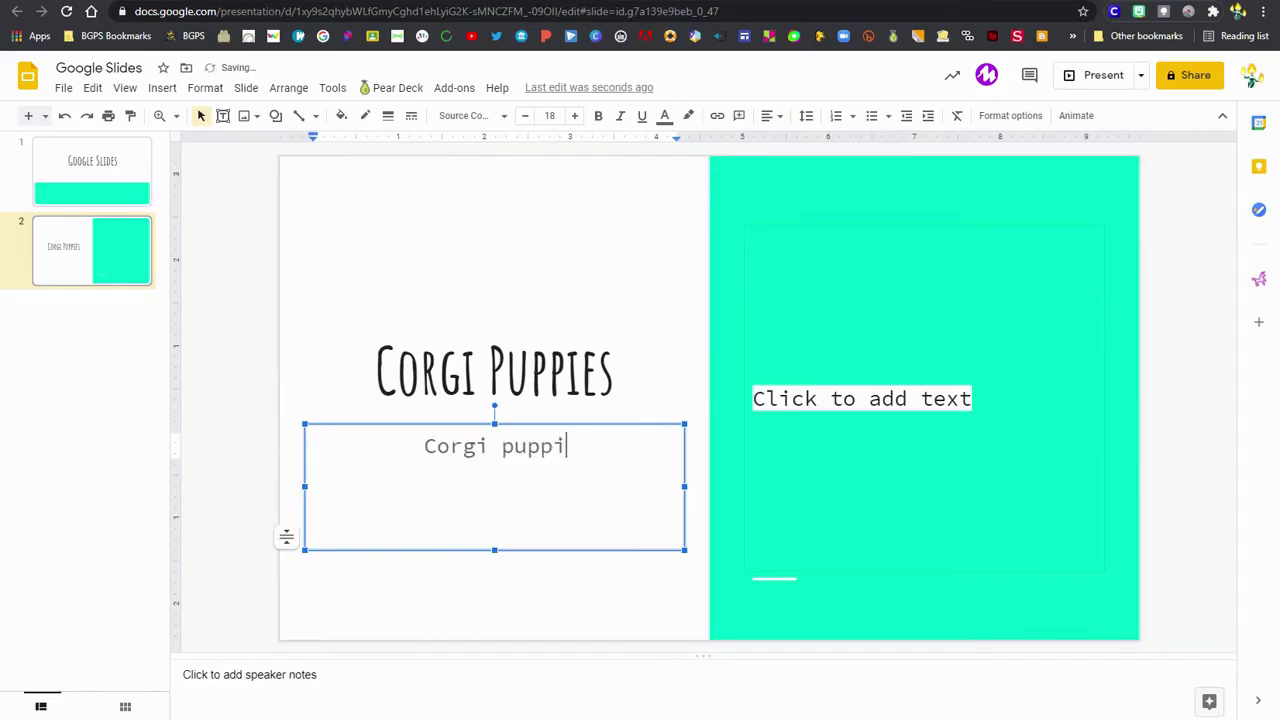
type("es are the best")
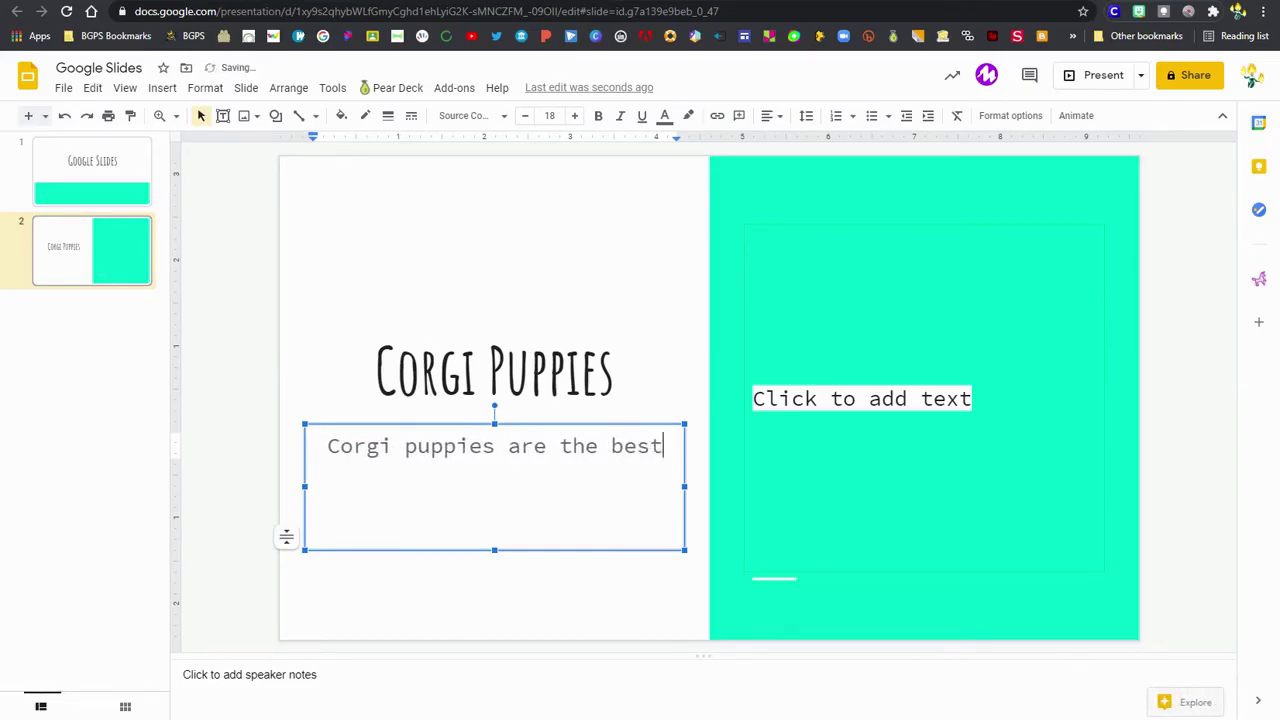
type("!")
left_click(645, 634)
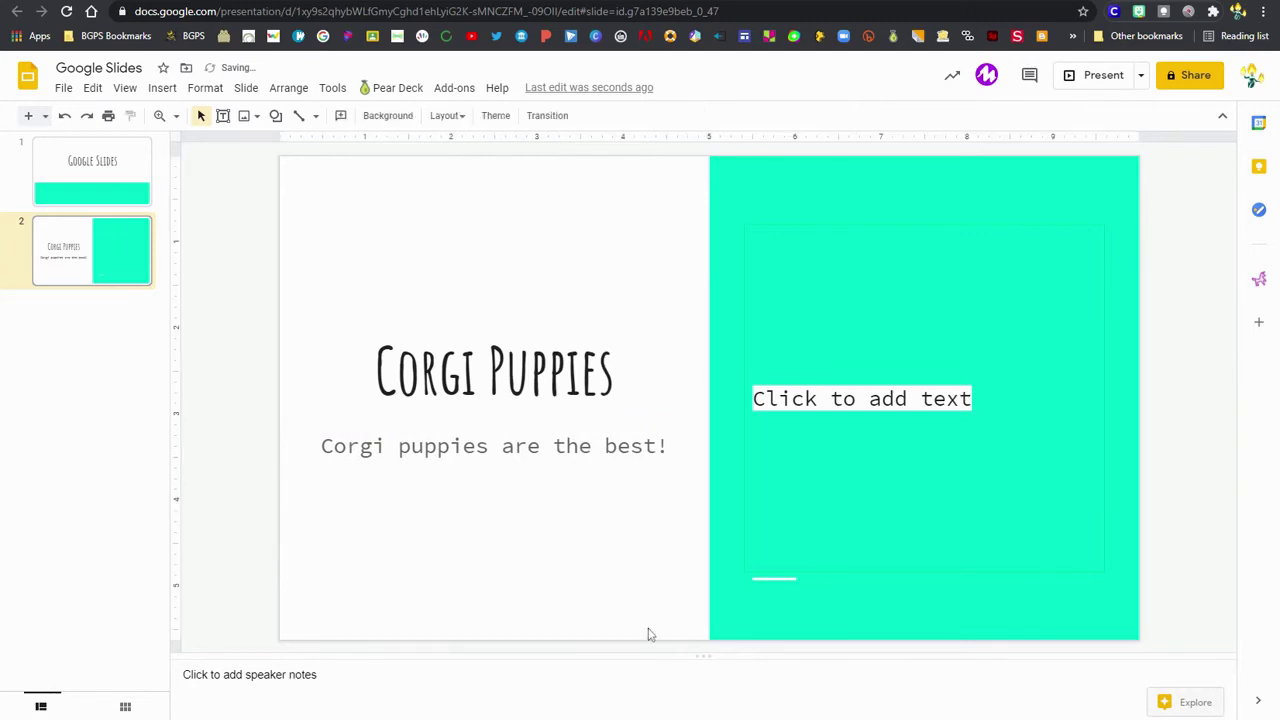
- Delete the empty text placeholder on the green half of the second slide
left_click(858, 223)
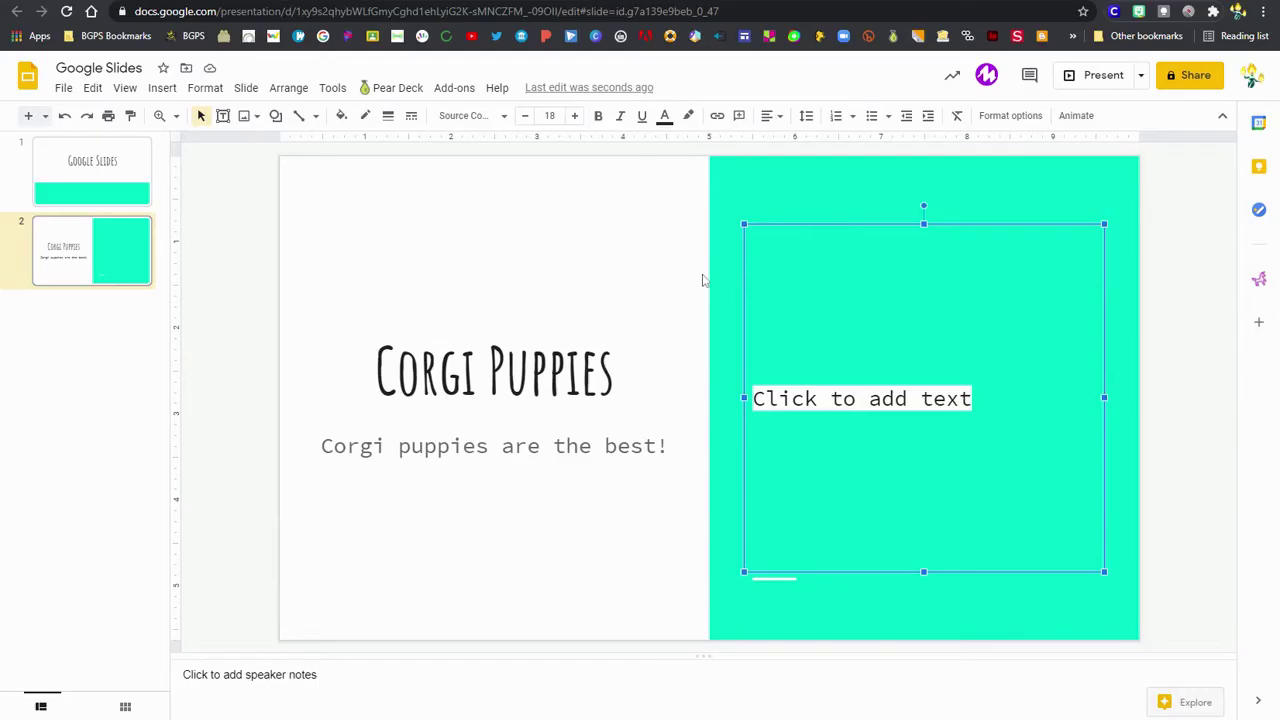
key("Delete")
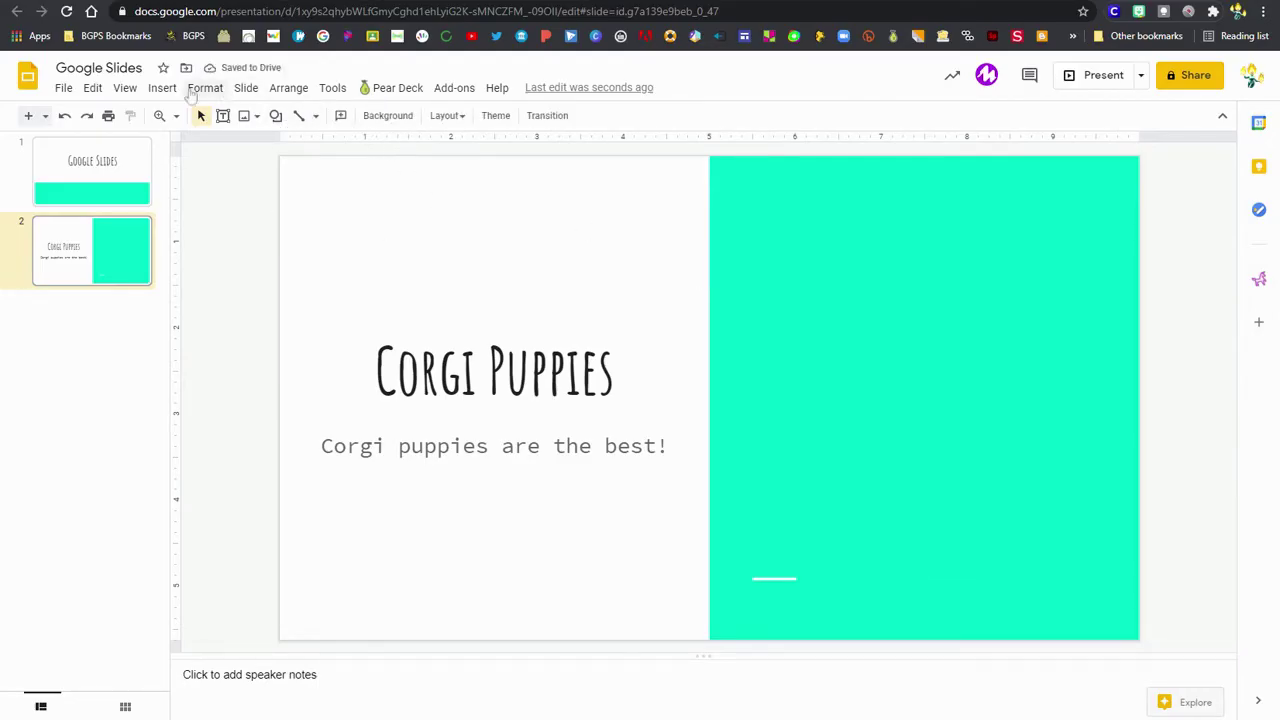
- Search the web for "corgi puppy" images to insert on the second slide
left_click(162, 87)
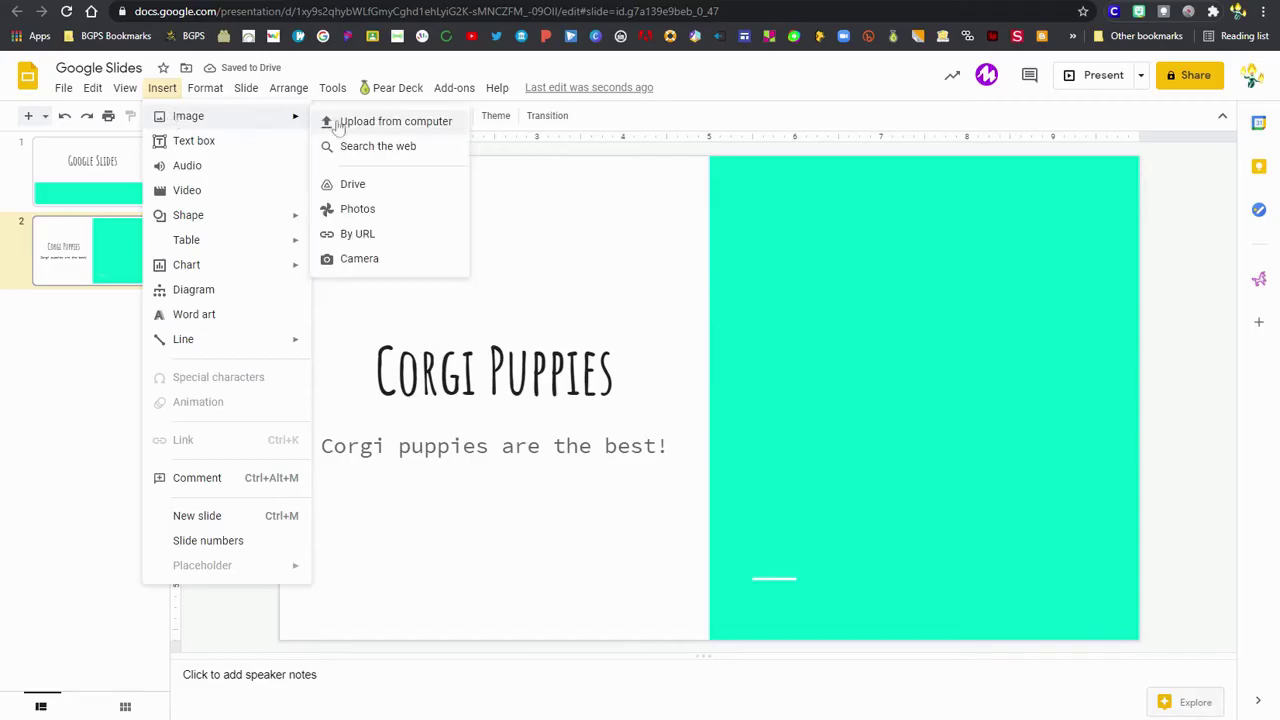
left_click(360, 150)
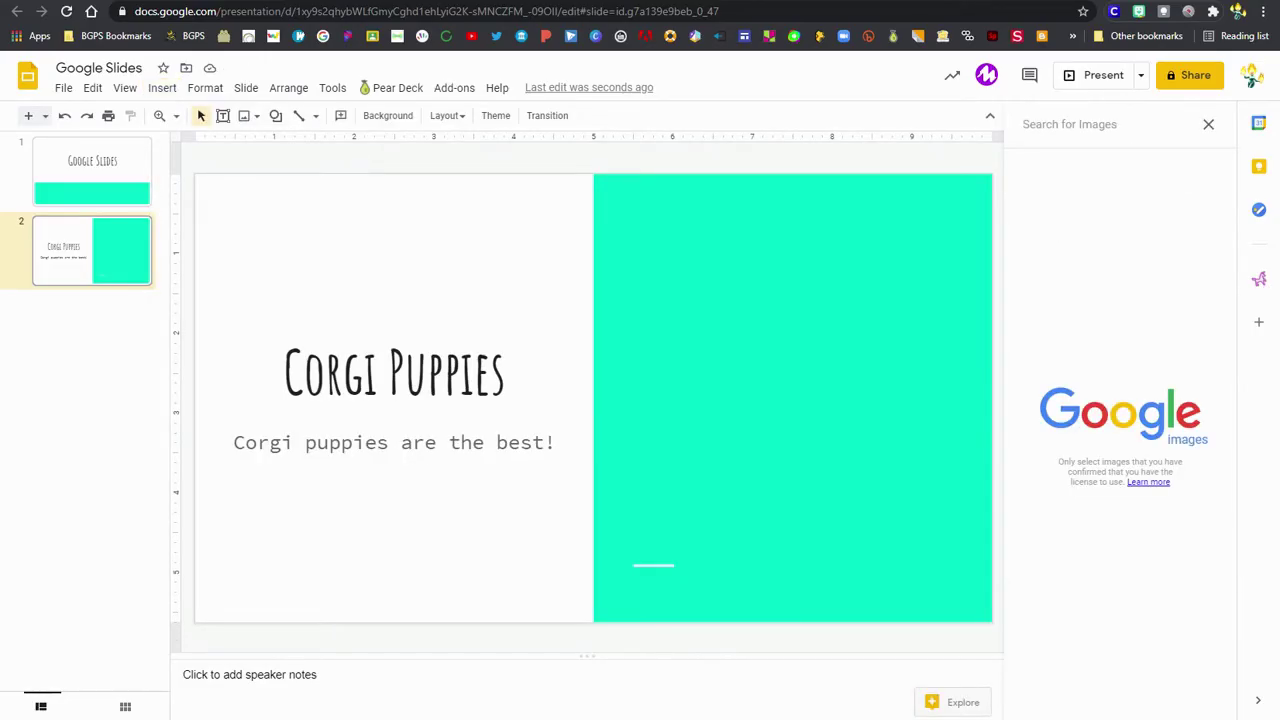
type("corgi pu")
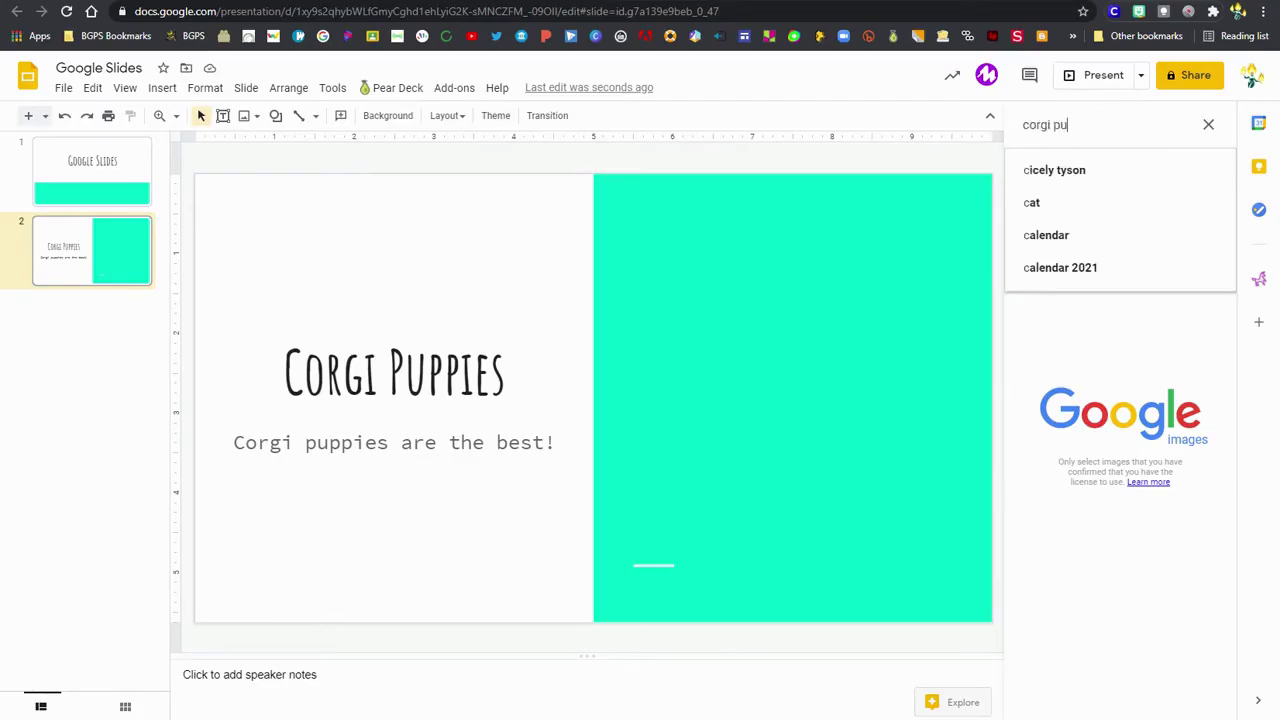
type("ppy")
key("Return")
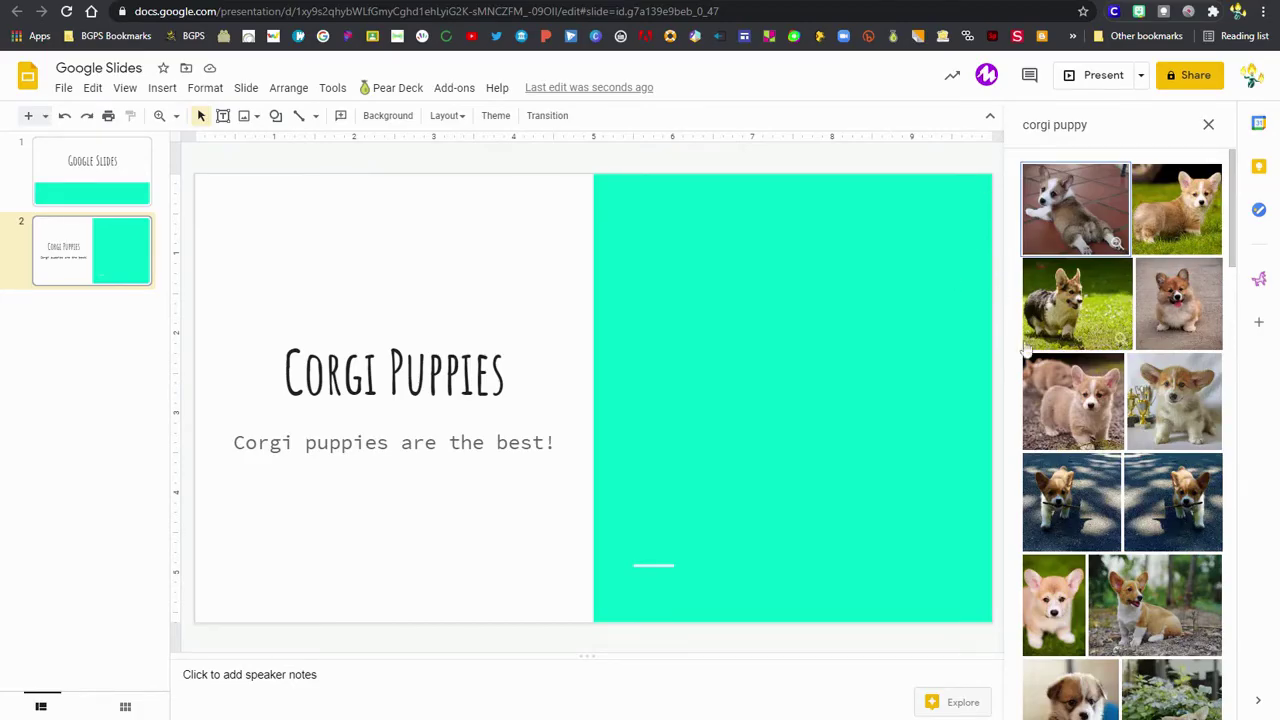
- Insert the web photo of a tan corgi puppy standing on gravel with another puppy behind it onto the second slide
left_click(1057, 389)
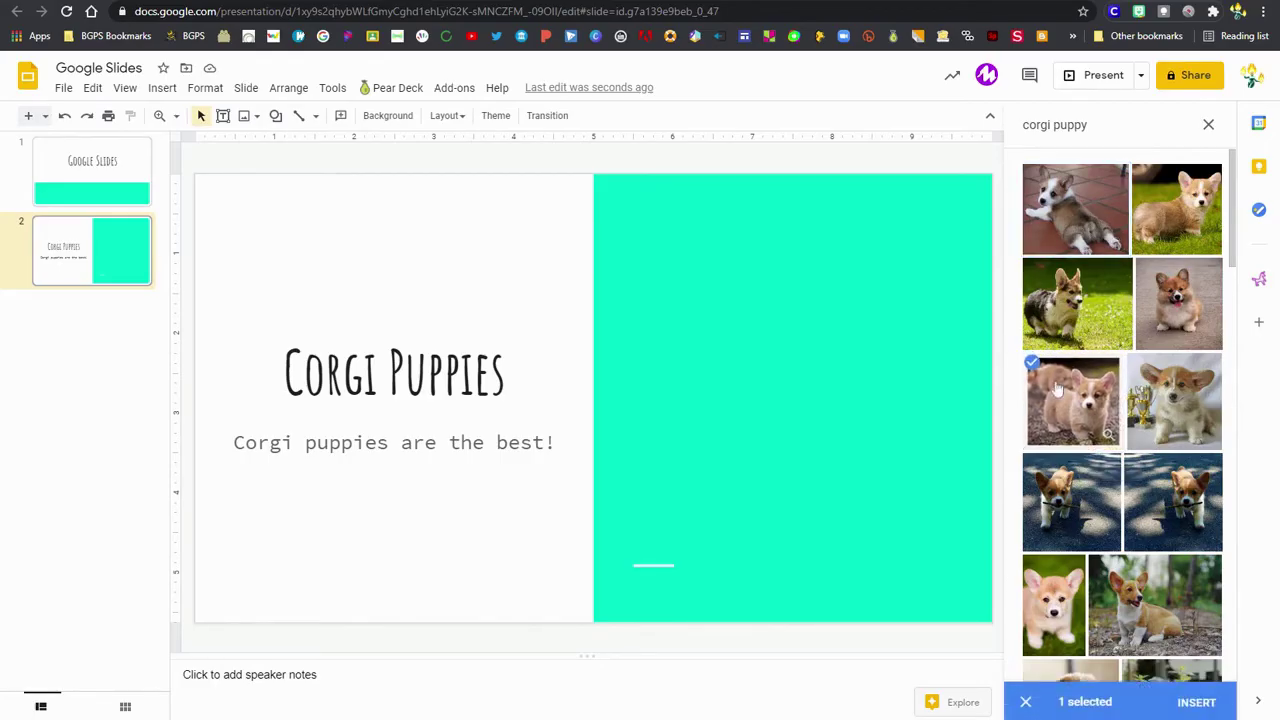
left_click(1197, 702)
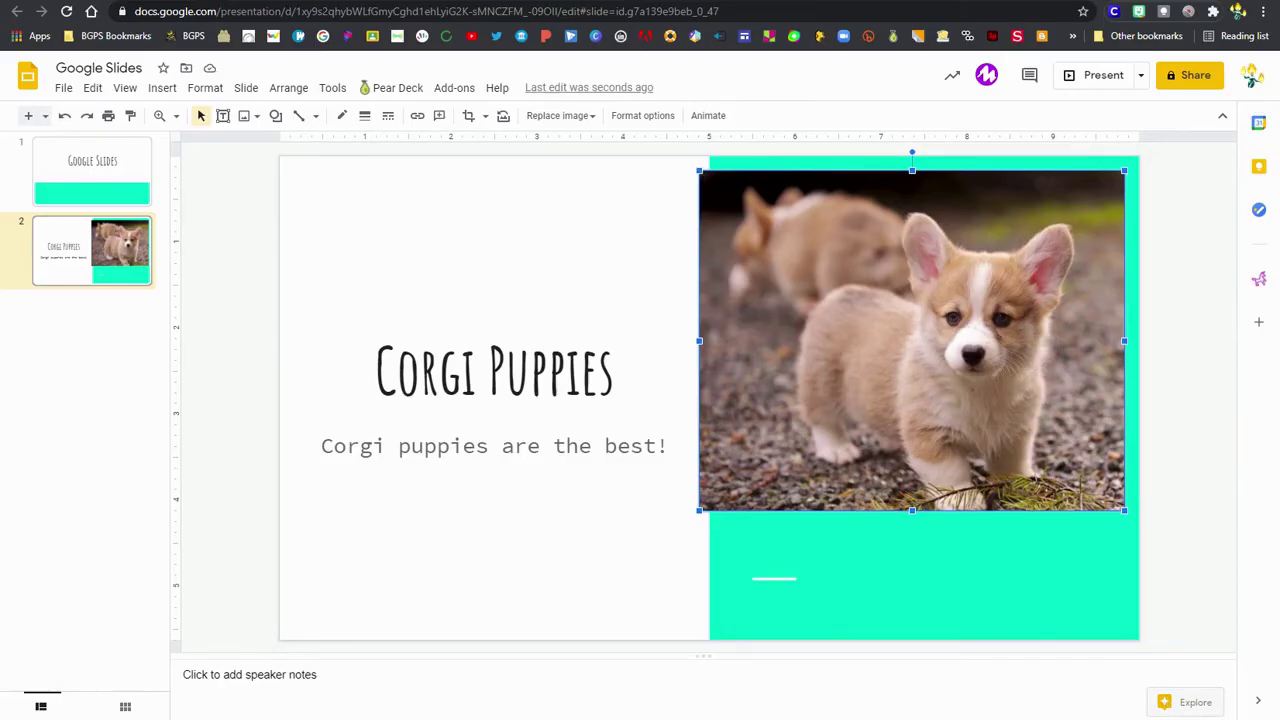
- Apply the suggested Explore layout with a green text panel beside the full-height corgi photo to the second slide
left_click(1186, 703)
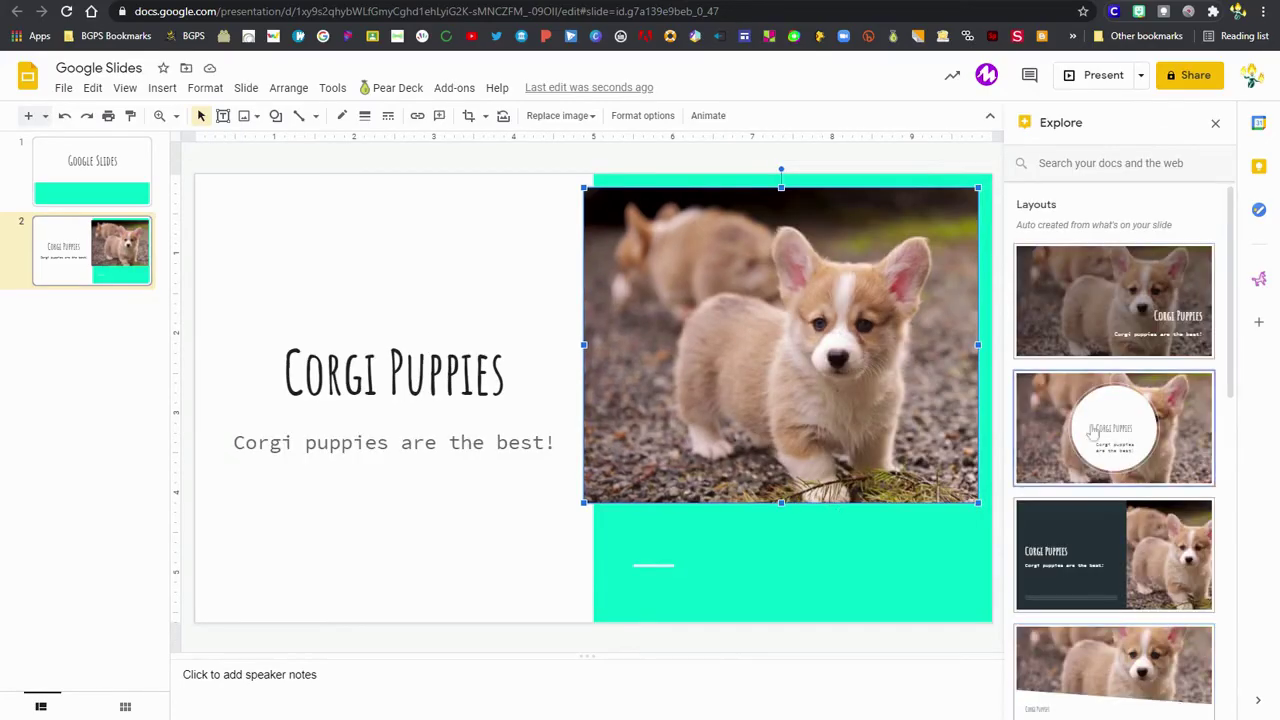
scroll(1118, 372, "down", 1)
scroll(1118, 372, "down", 5)
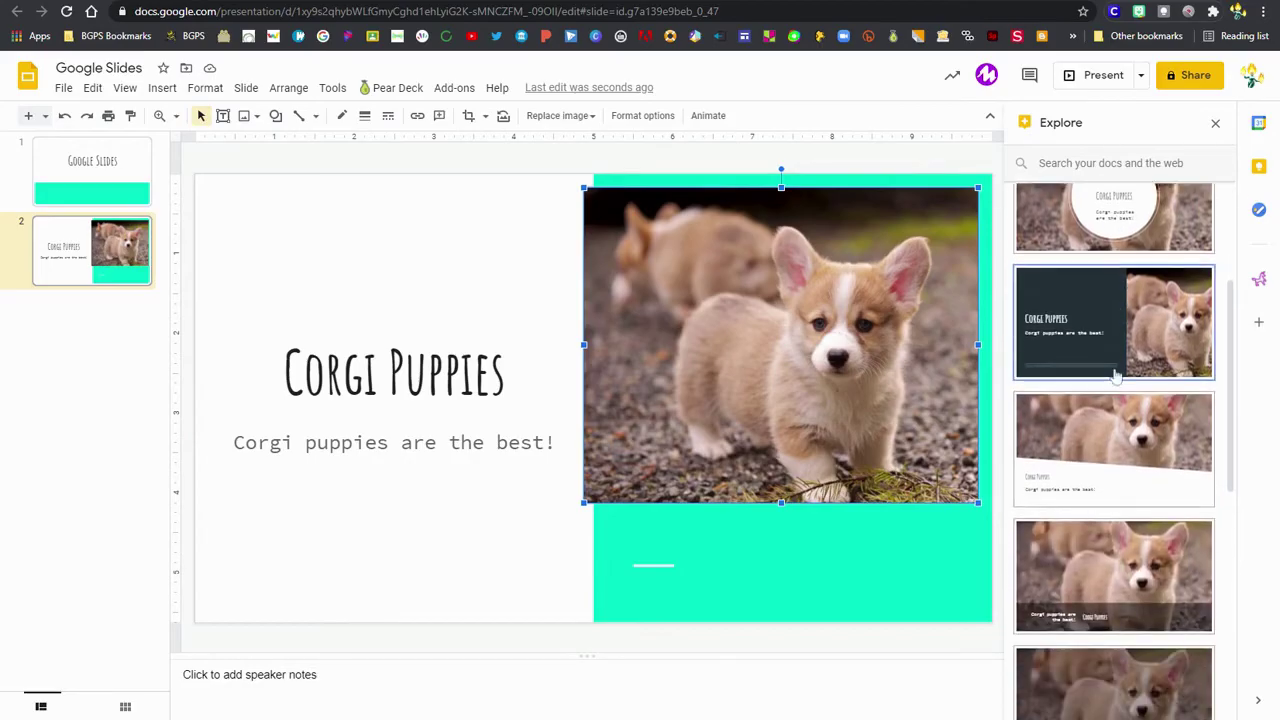
scroll(1116, 376, "down", 3)
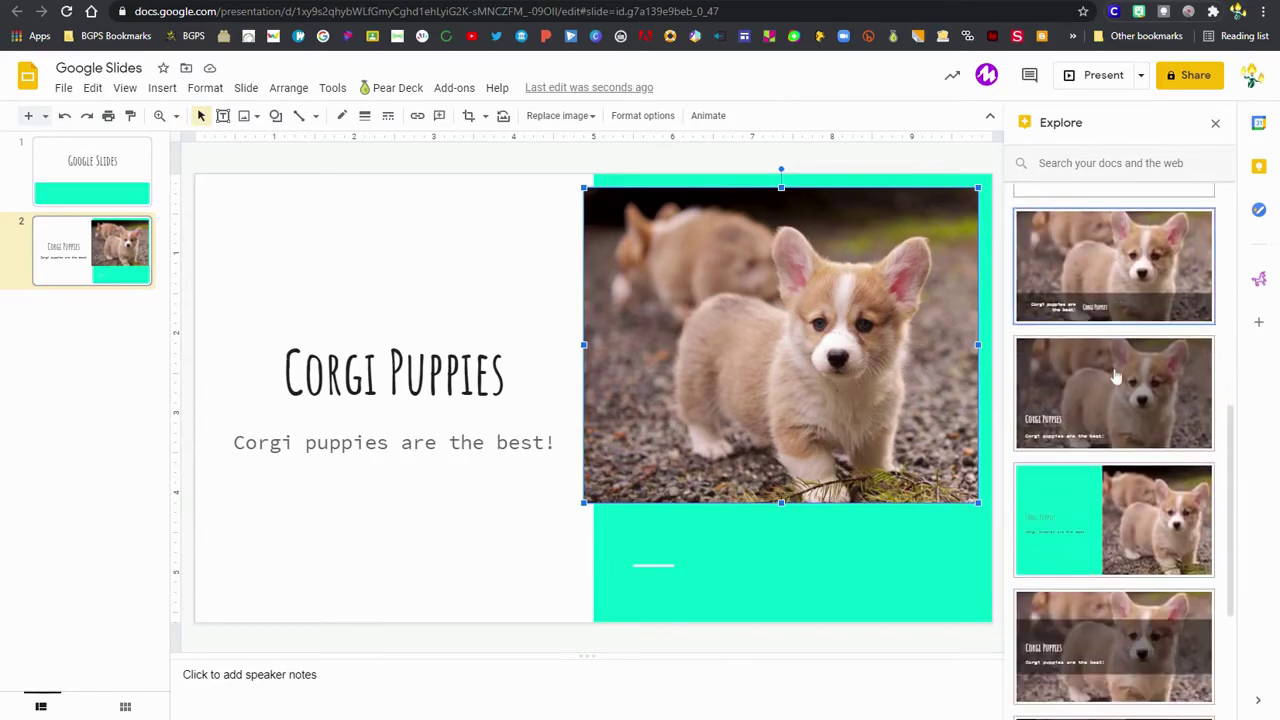
scroll(1116, 376, "down", 1)
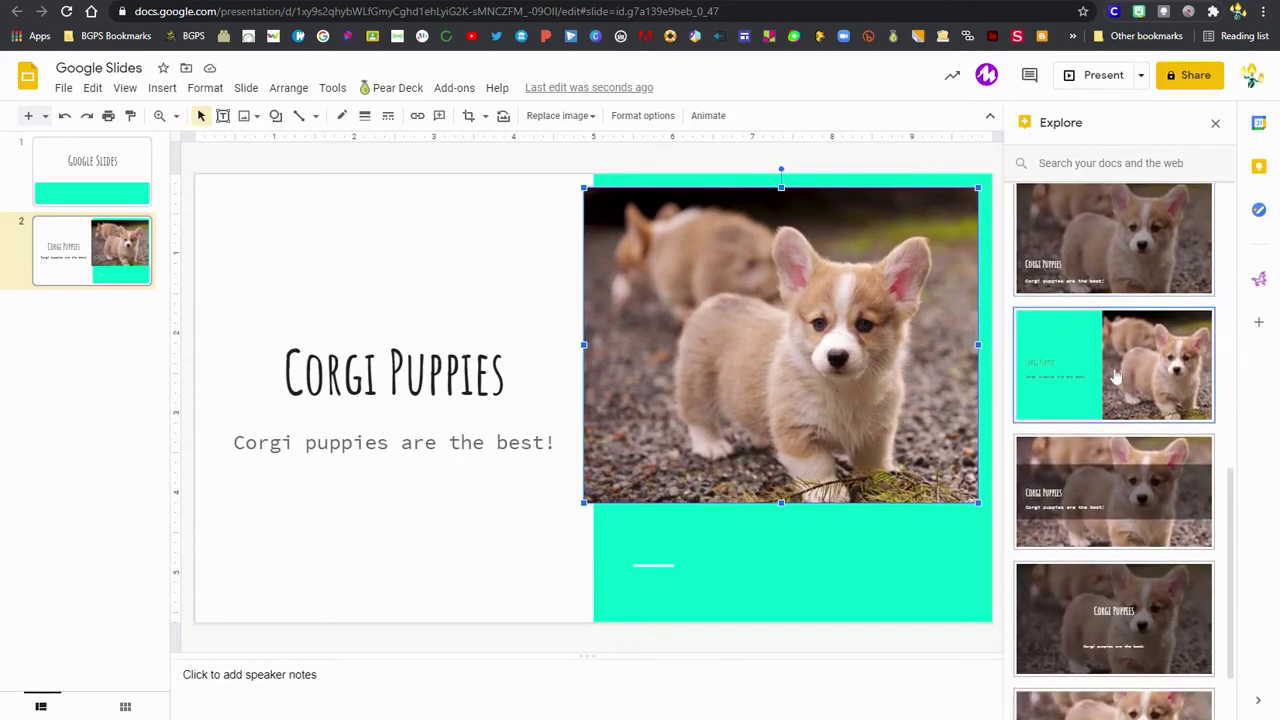
scroll(1116, 376, "down", 1)
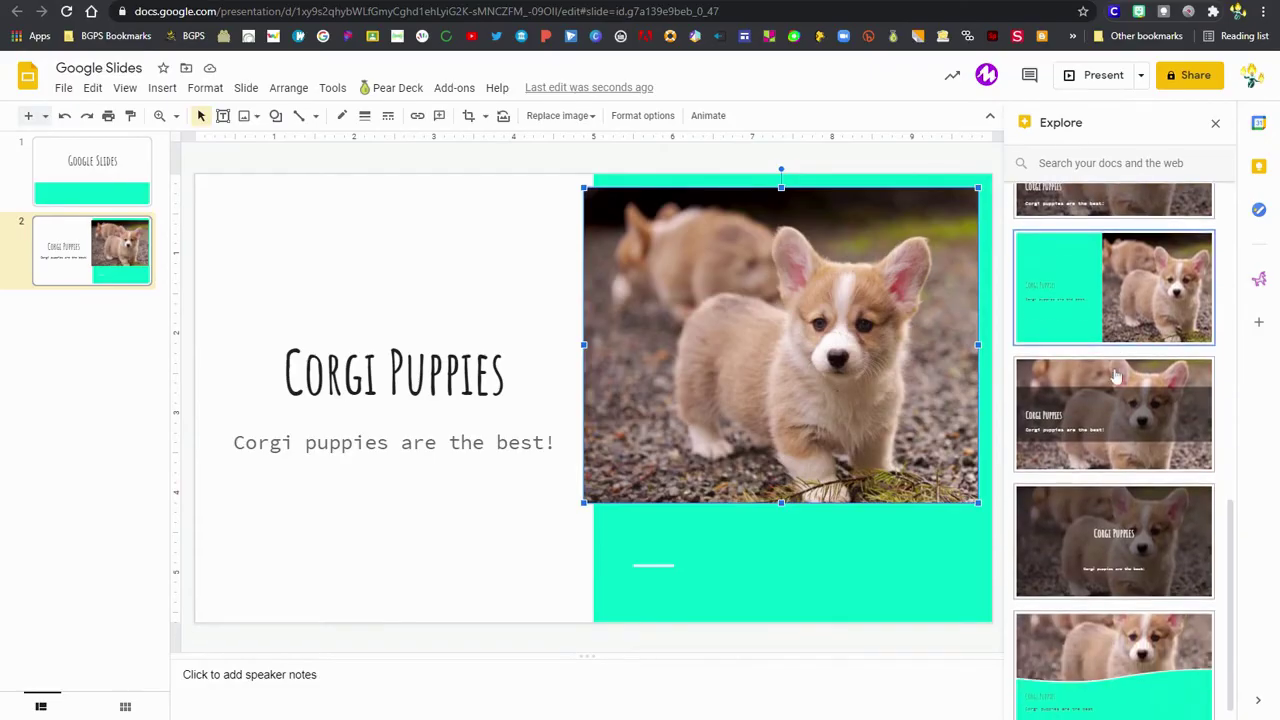
left_click(1140, 443)
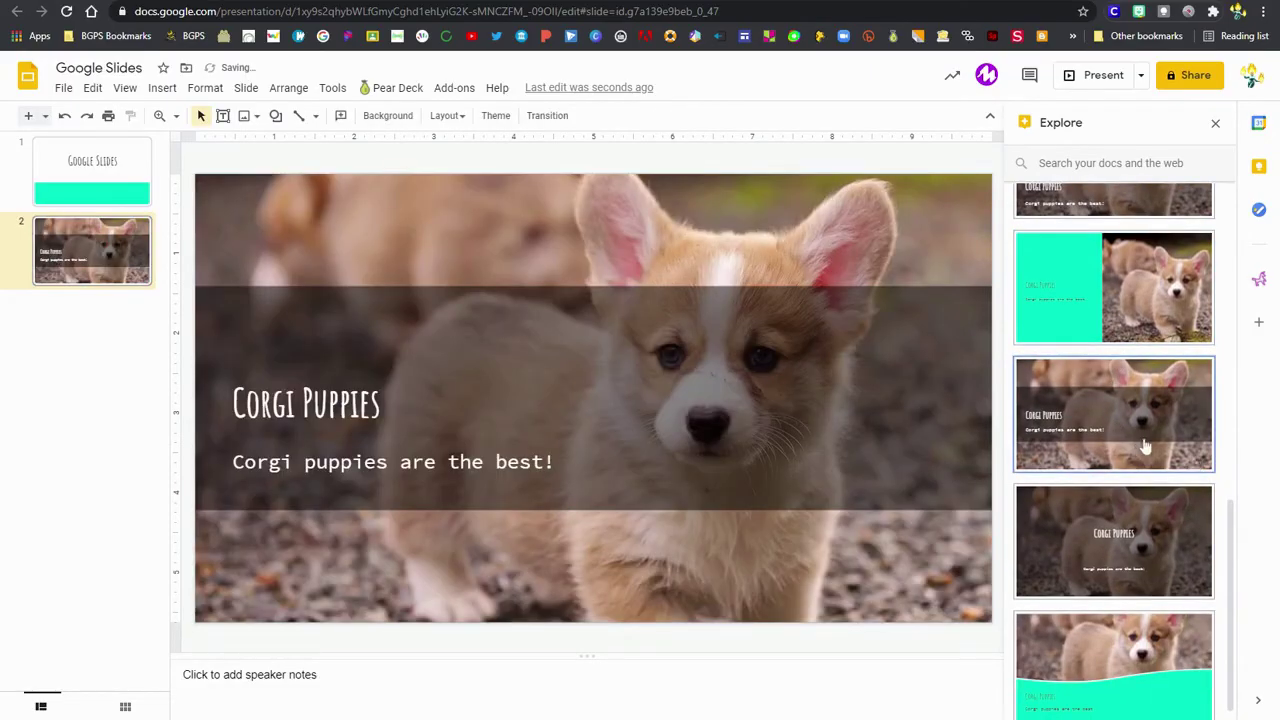
left_click(1122, 341)
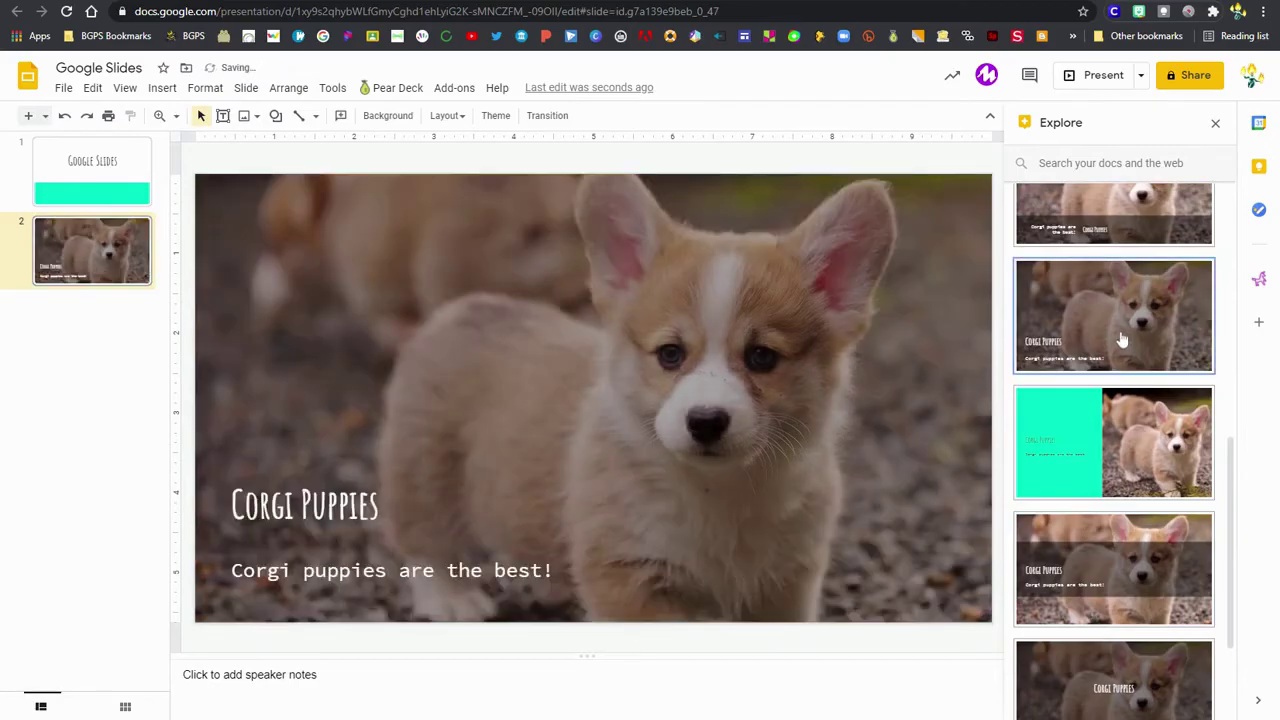
left_click(1133, 458)
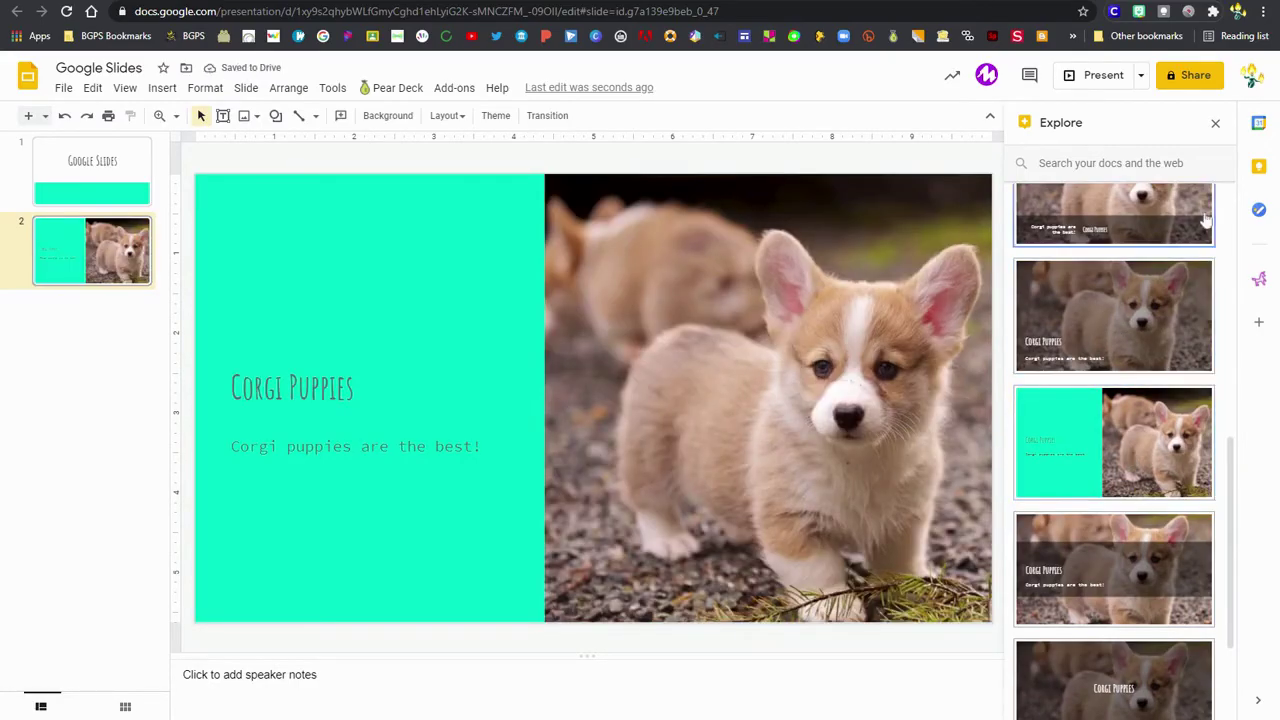
left_click(1215, 123)
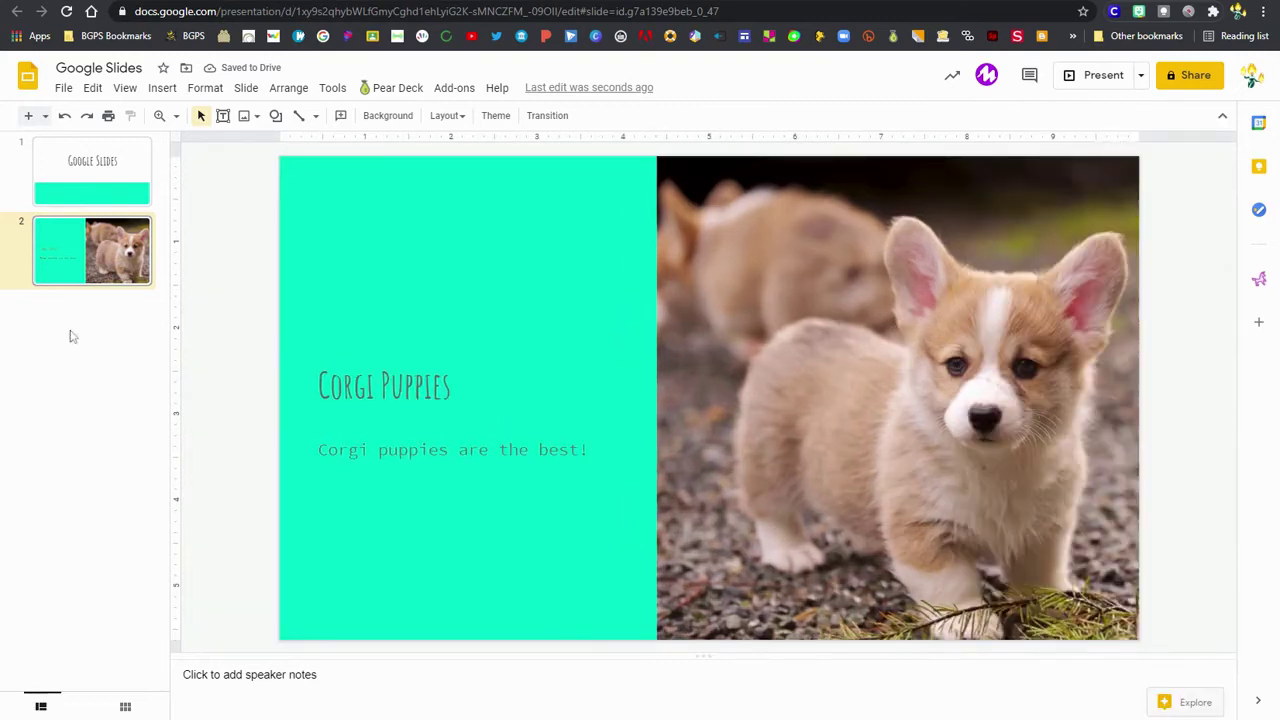
- Add a third slide and give it the "Title and body" layout
left_click(30, 118)
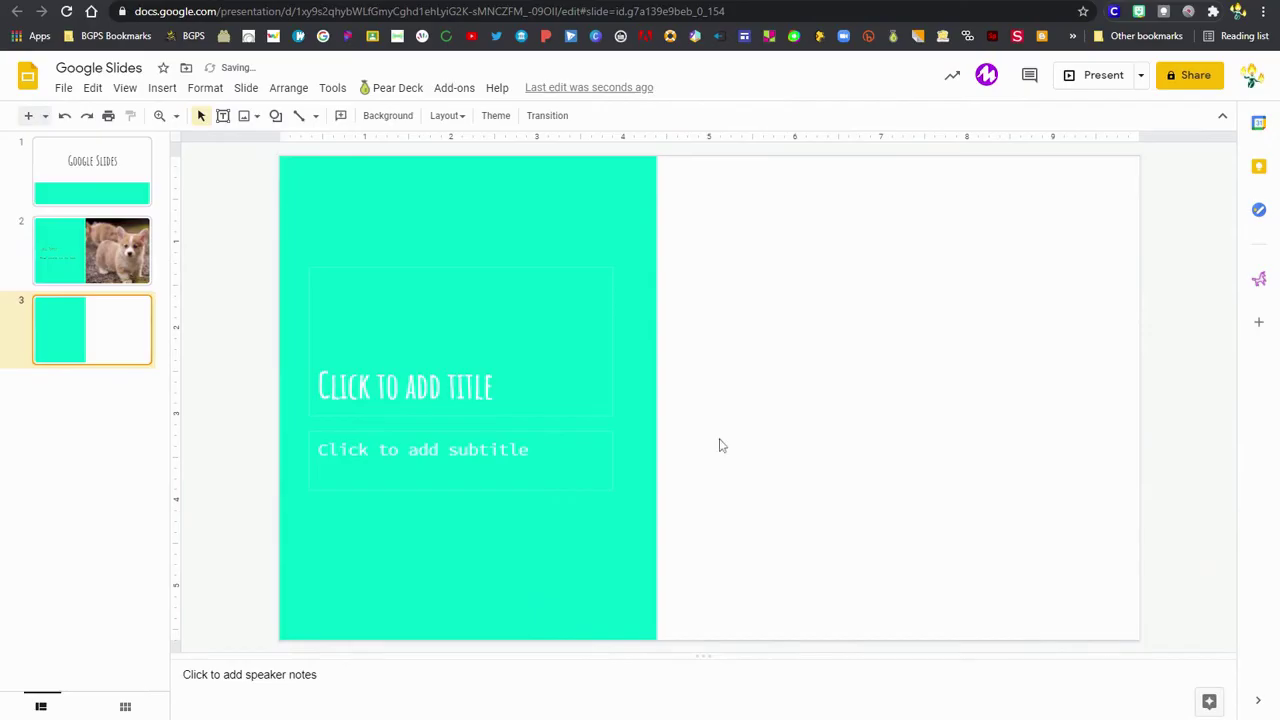
left_click(465, 118)
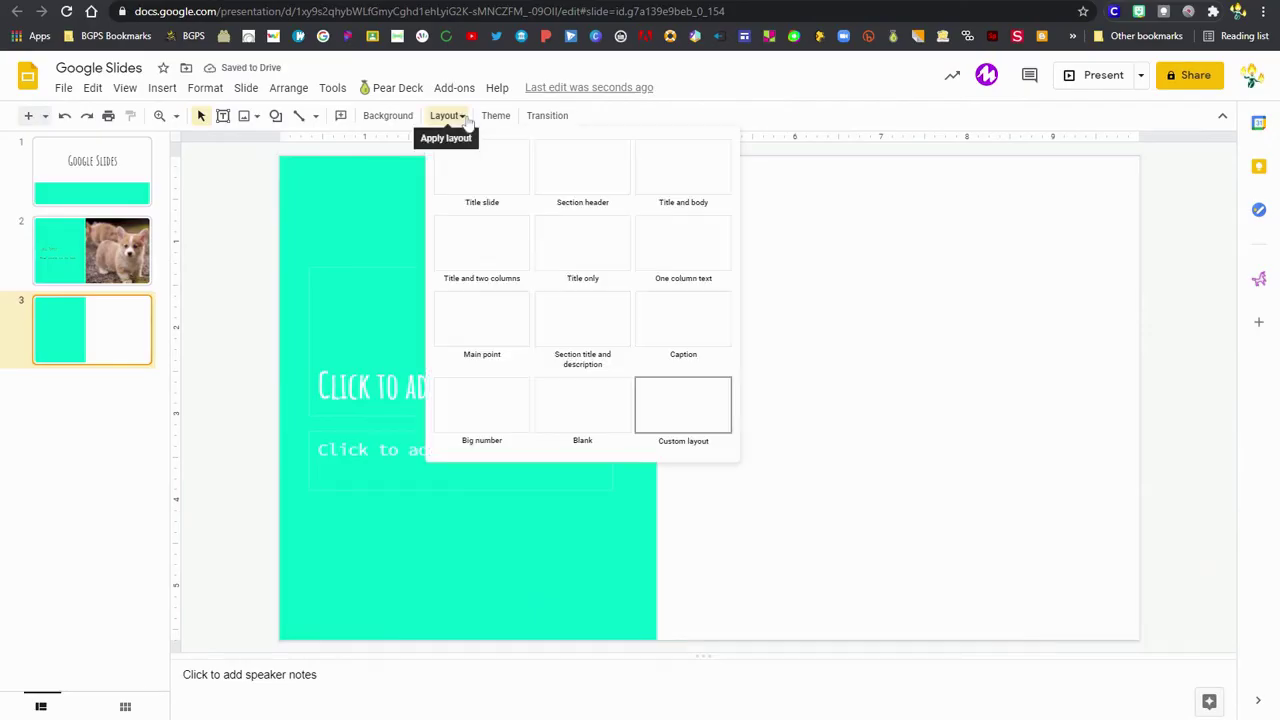
left_click(655, 175)
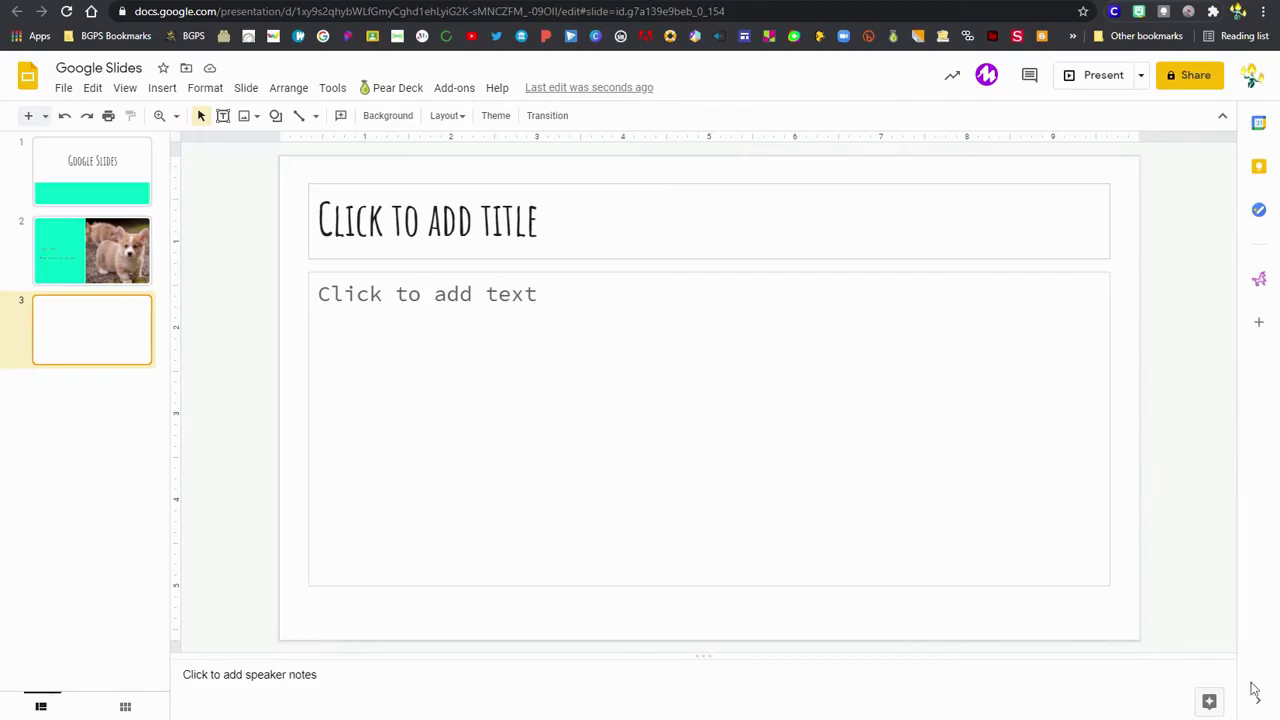
- Search Explore for "puppies" and show the image results
left_click(1209, 701)
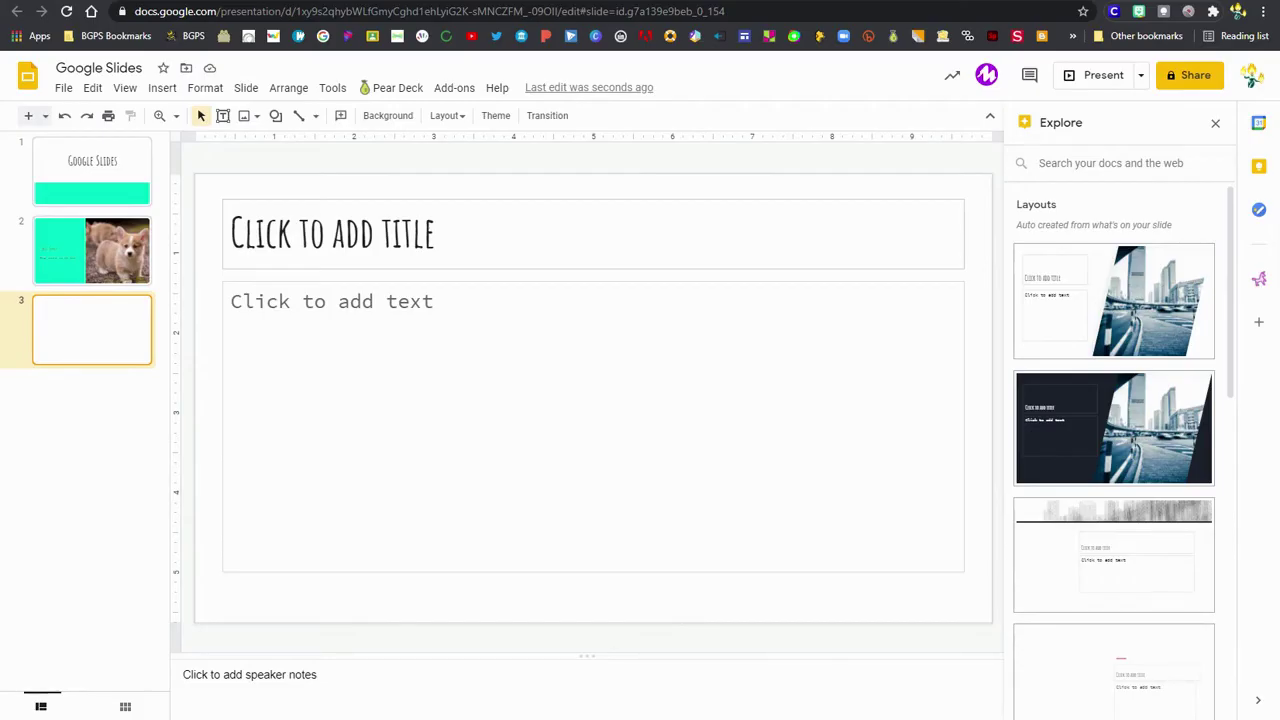
type("puppi")
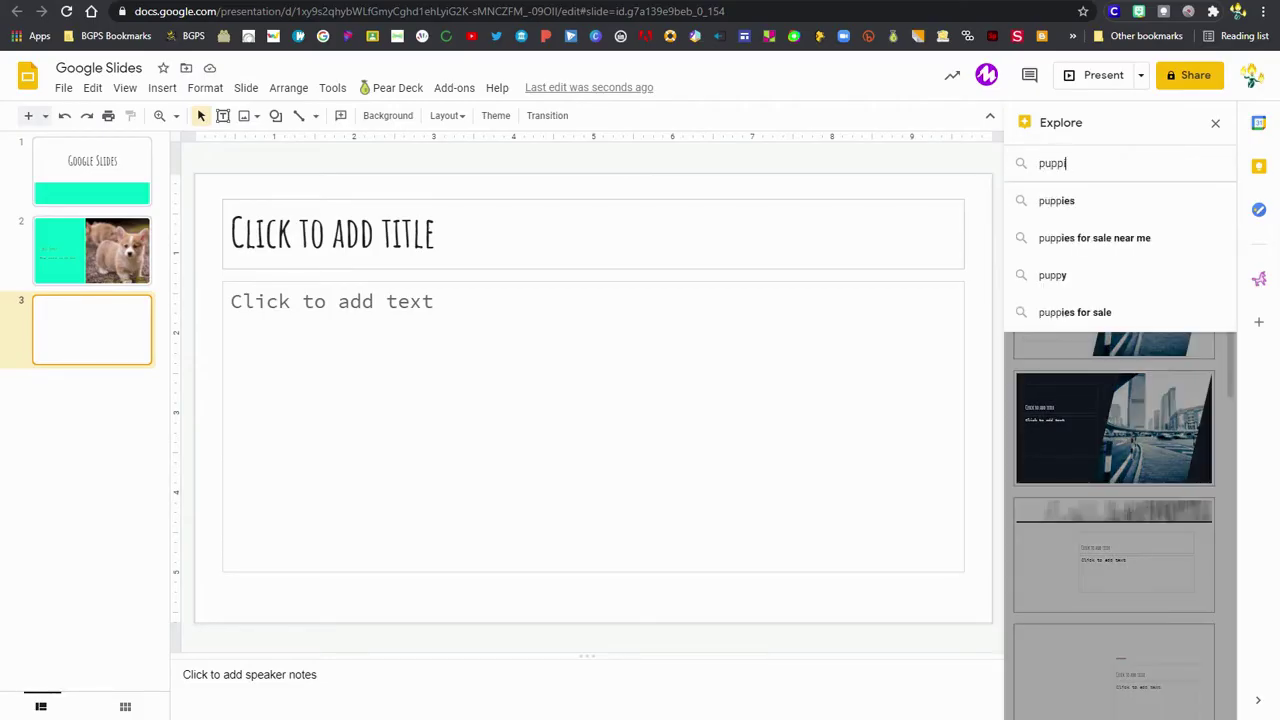
type("es")
key("Return")
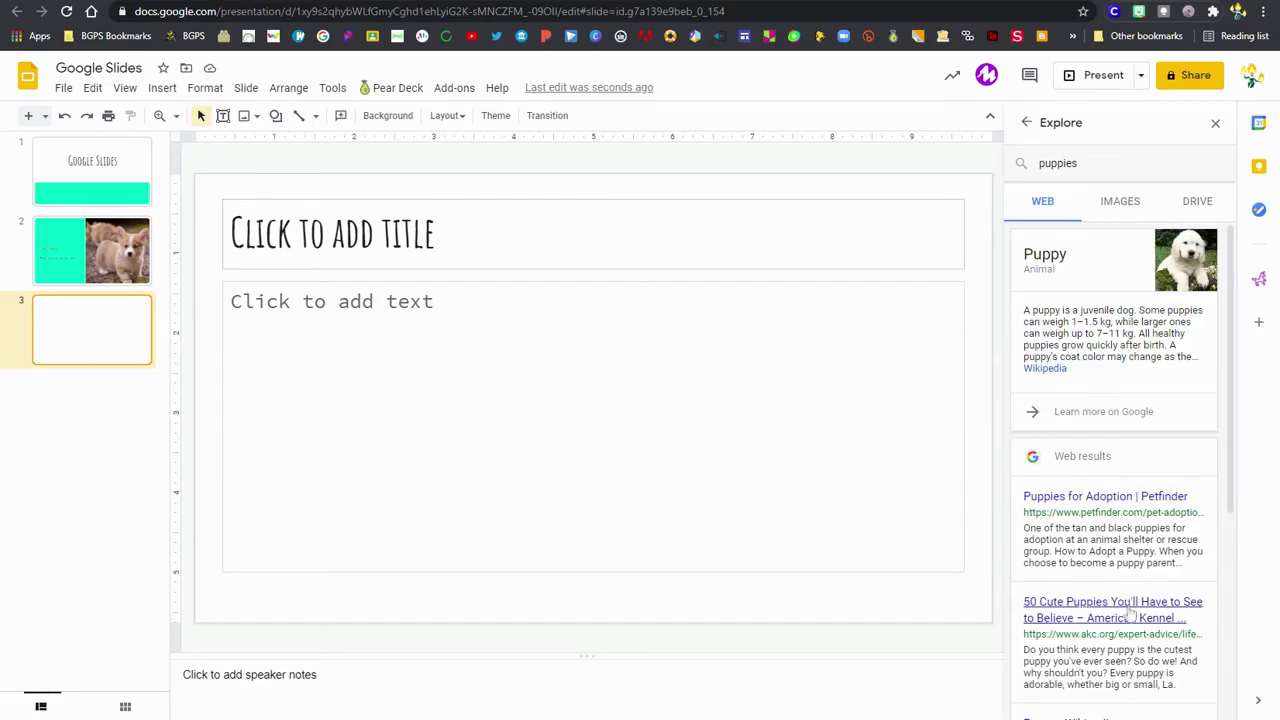
left_click(1110, 203)
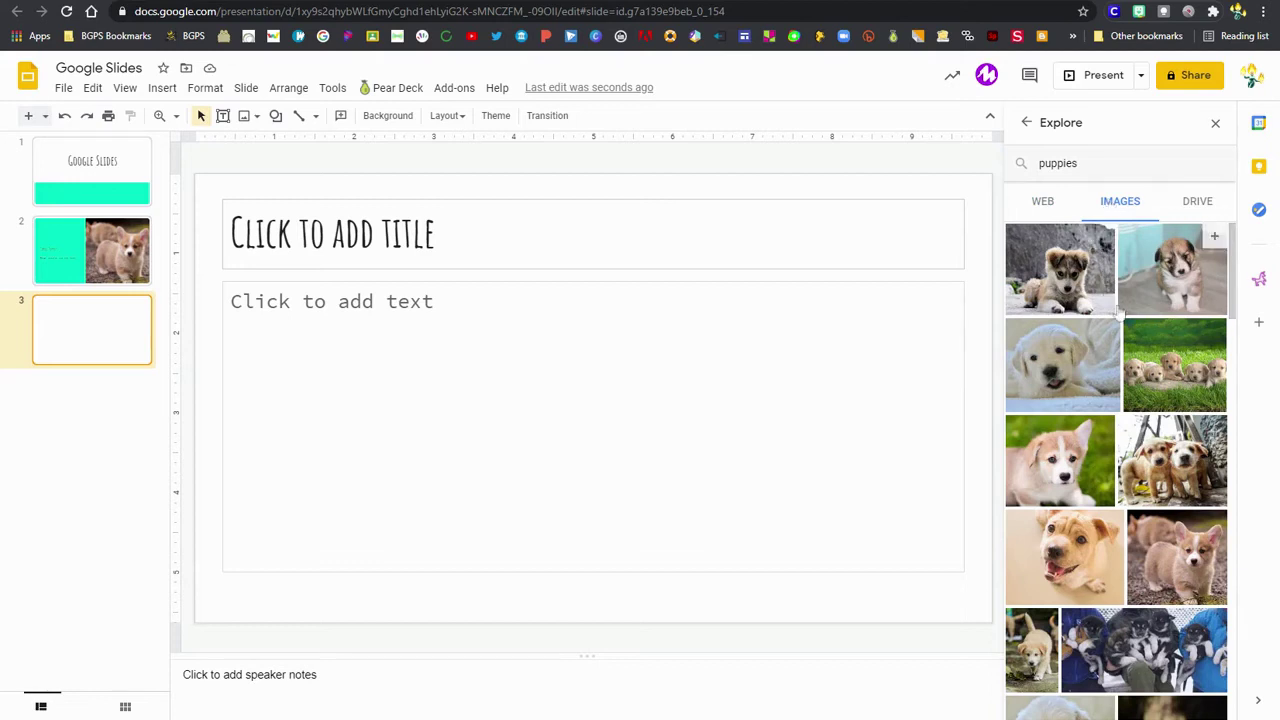
- Insert the photo of five puppies on grass and the close-up of a corgi puppy onto the third slide
mouse_move(1213, 332)
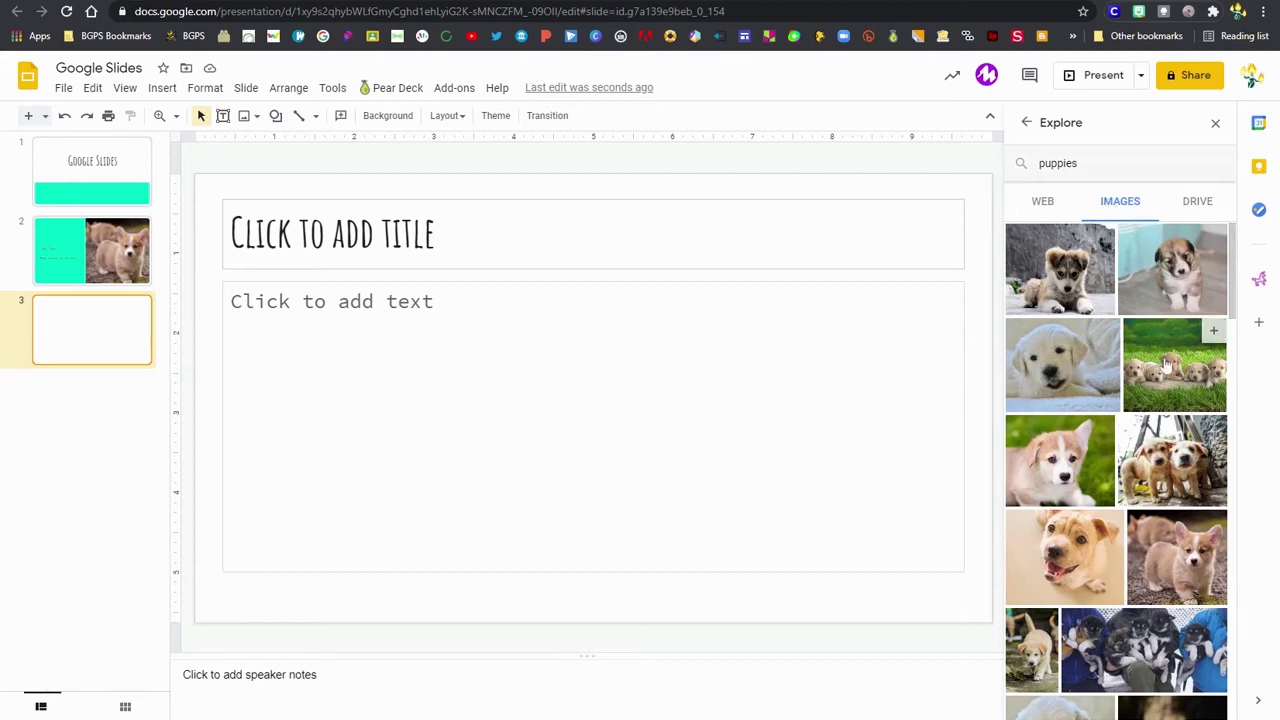
left_click(1213, 331)
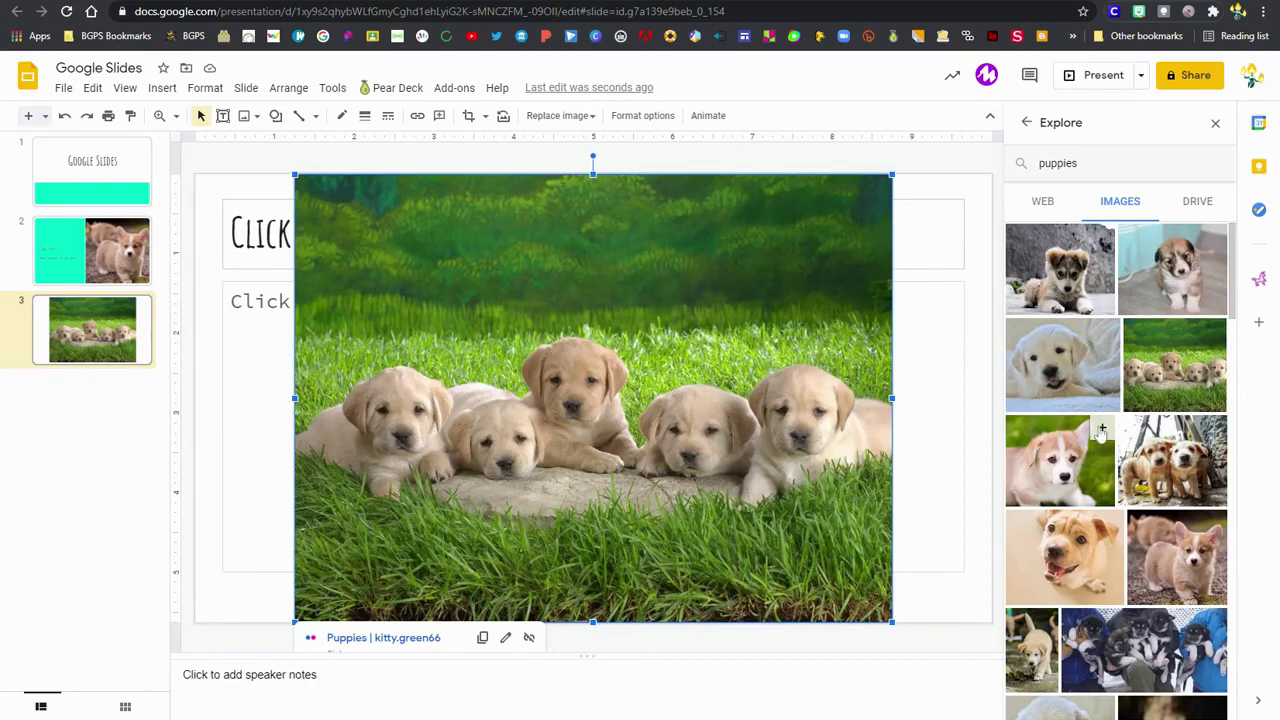
left_click(1101, 430)
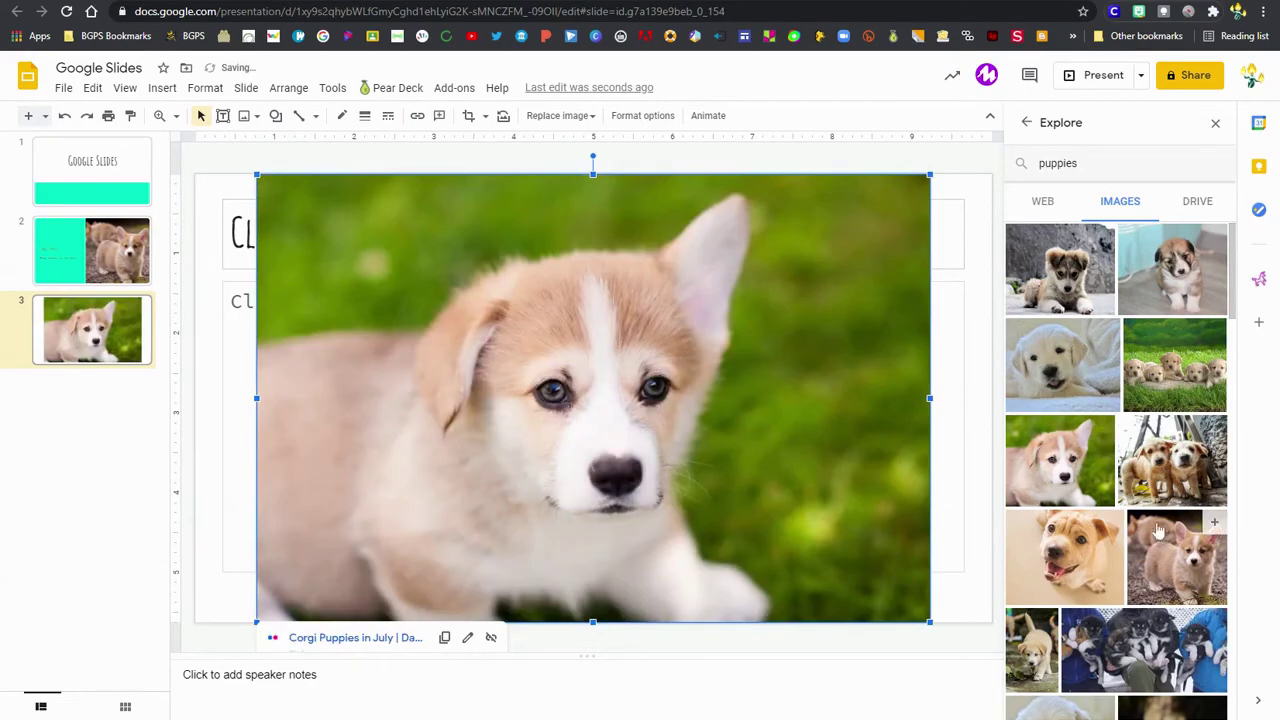
left_click(1215, 125)
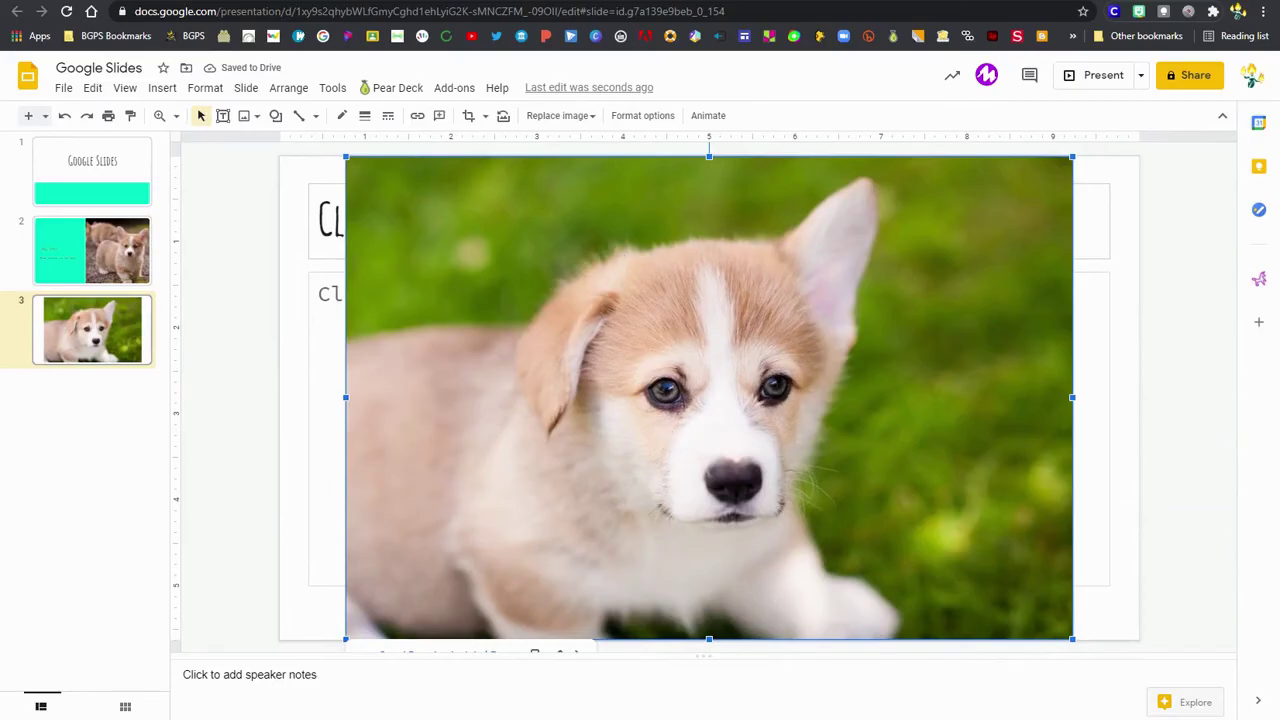
- Compare the suggested Explore layouts and apply the one stacking both puppy photos left of the title and text to the third slide
left_click(1190, 703)
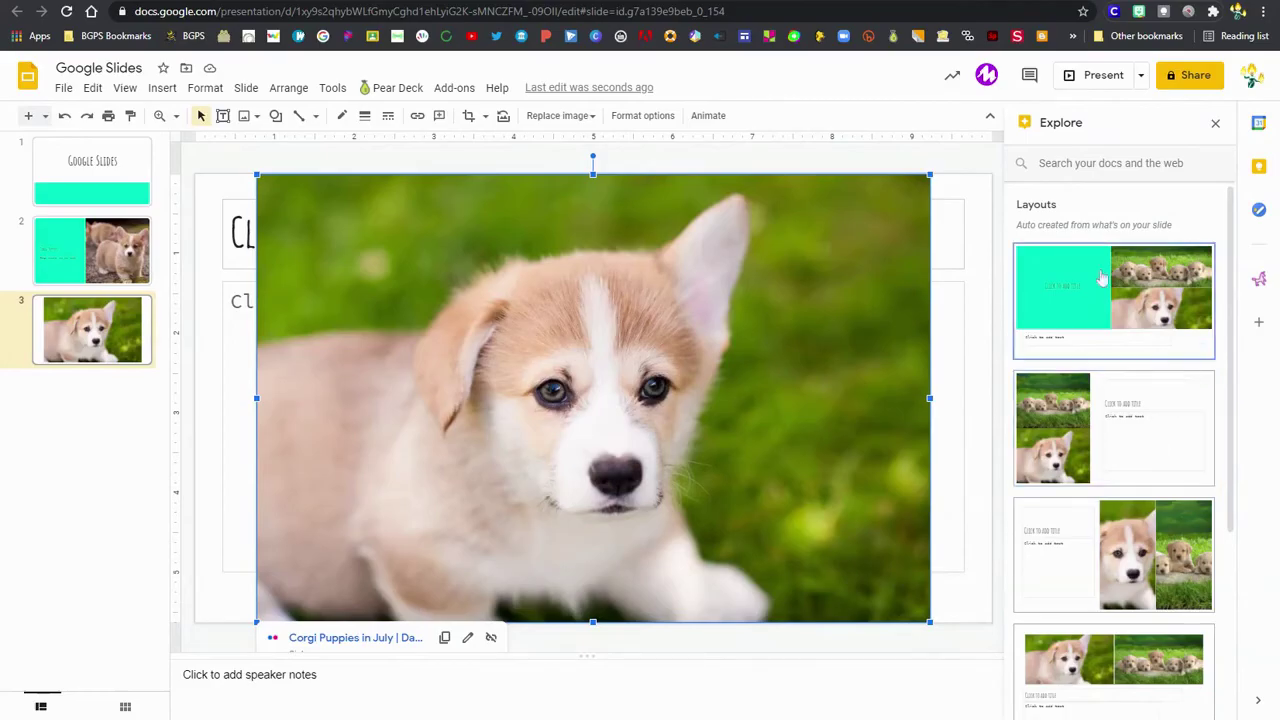
left_click(1163, 320)
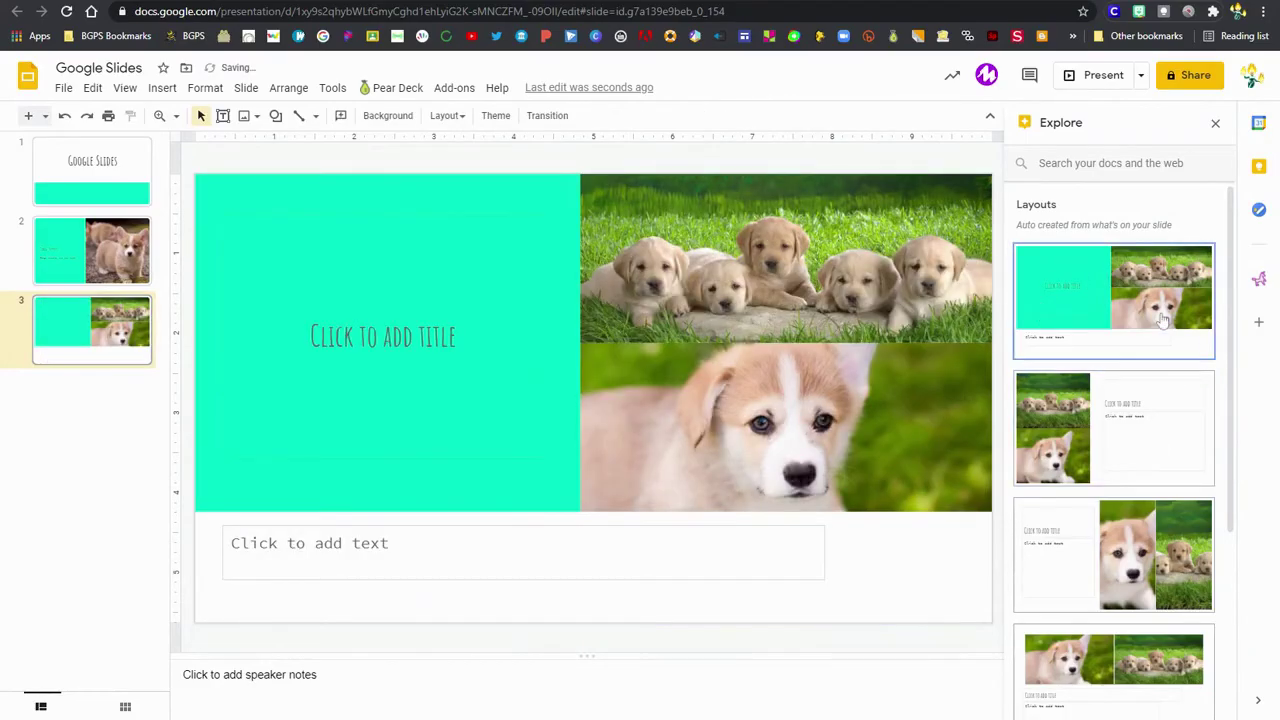
left_click(1107, 428)
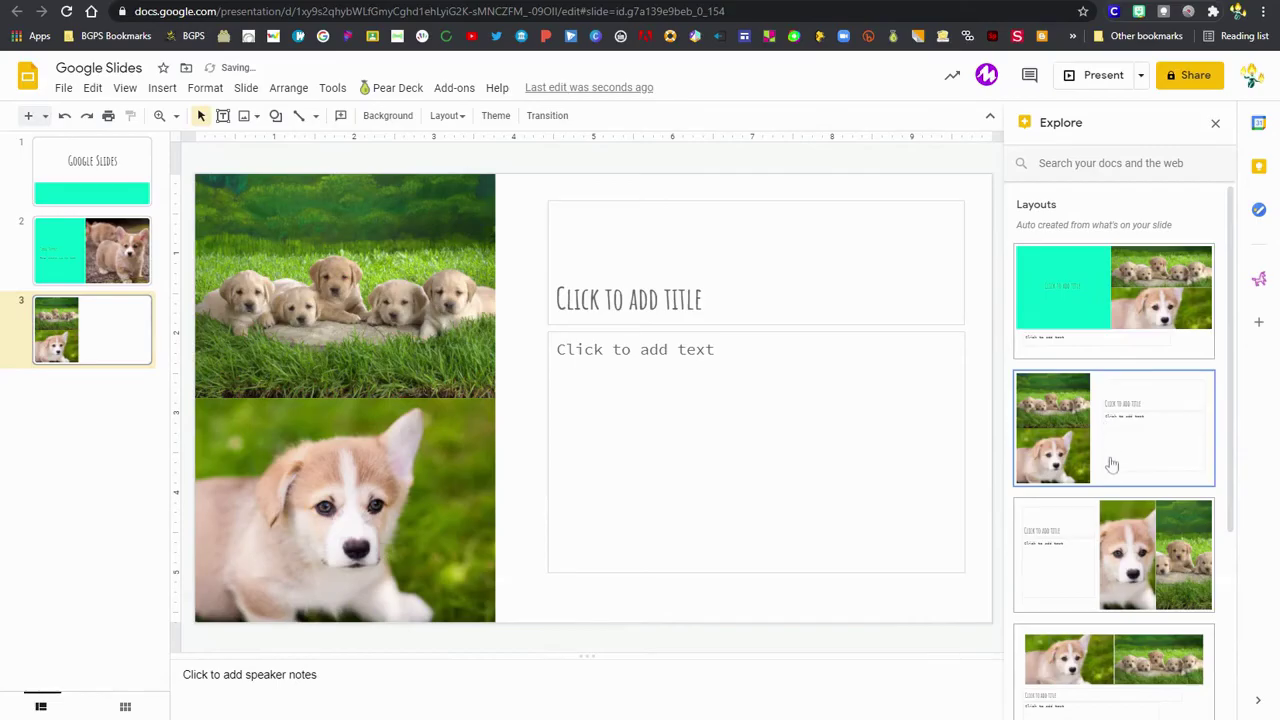
scroll(1110, 465, "down", 2)
left_click(1115, 535)
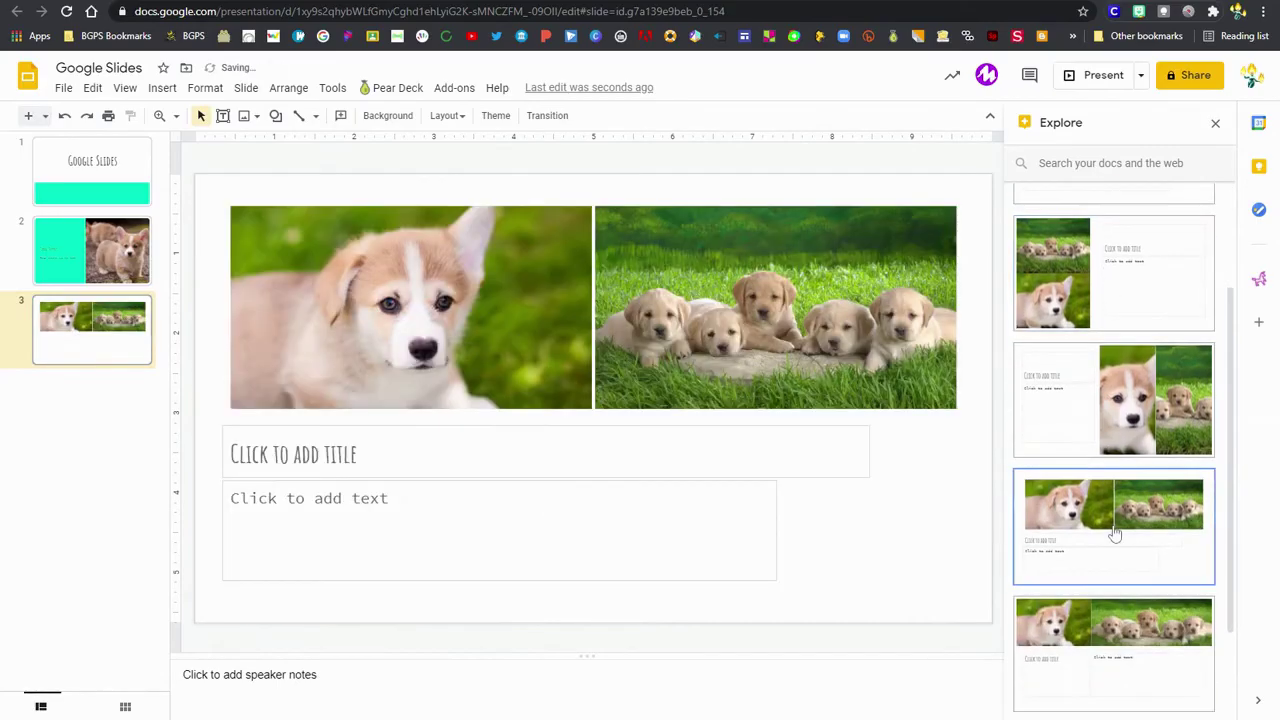
scroll(1115, 535, "down", 1)
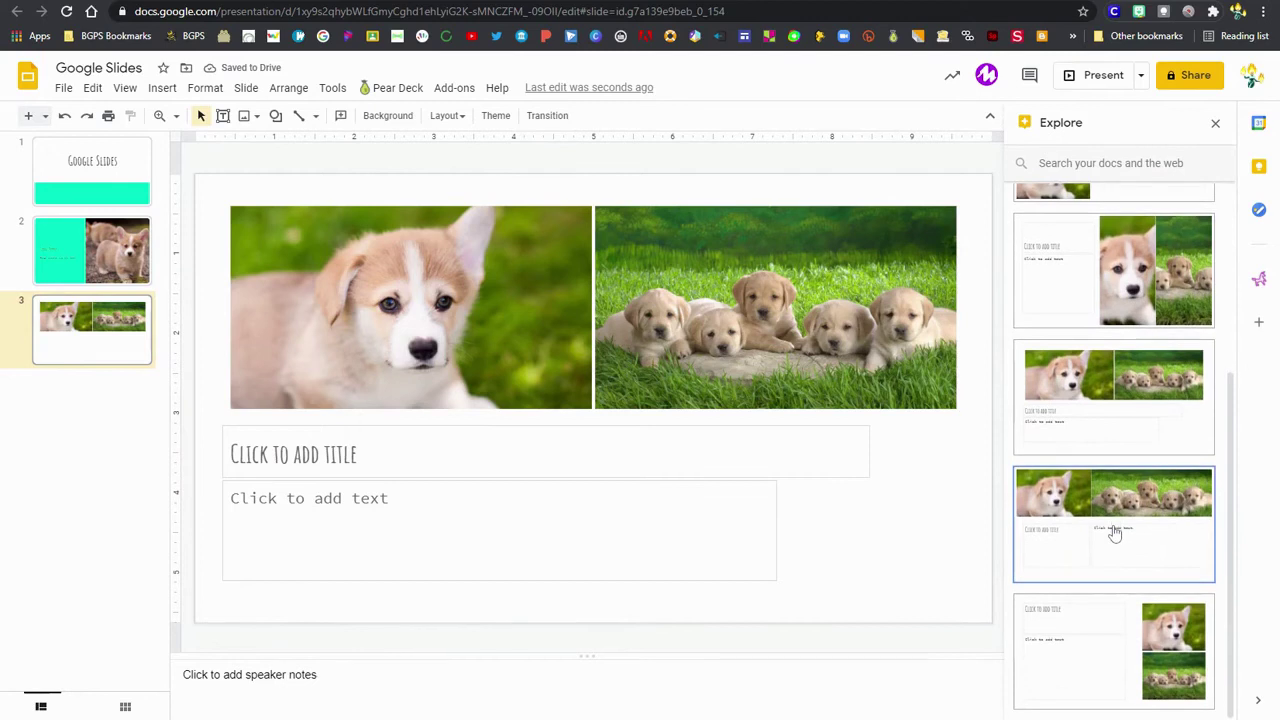
scroll(1098, 630, "up", 3)
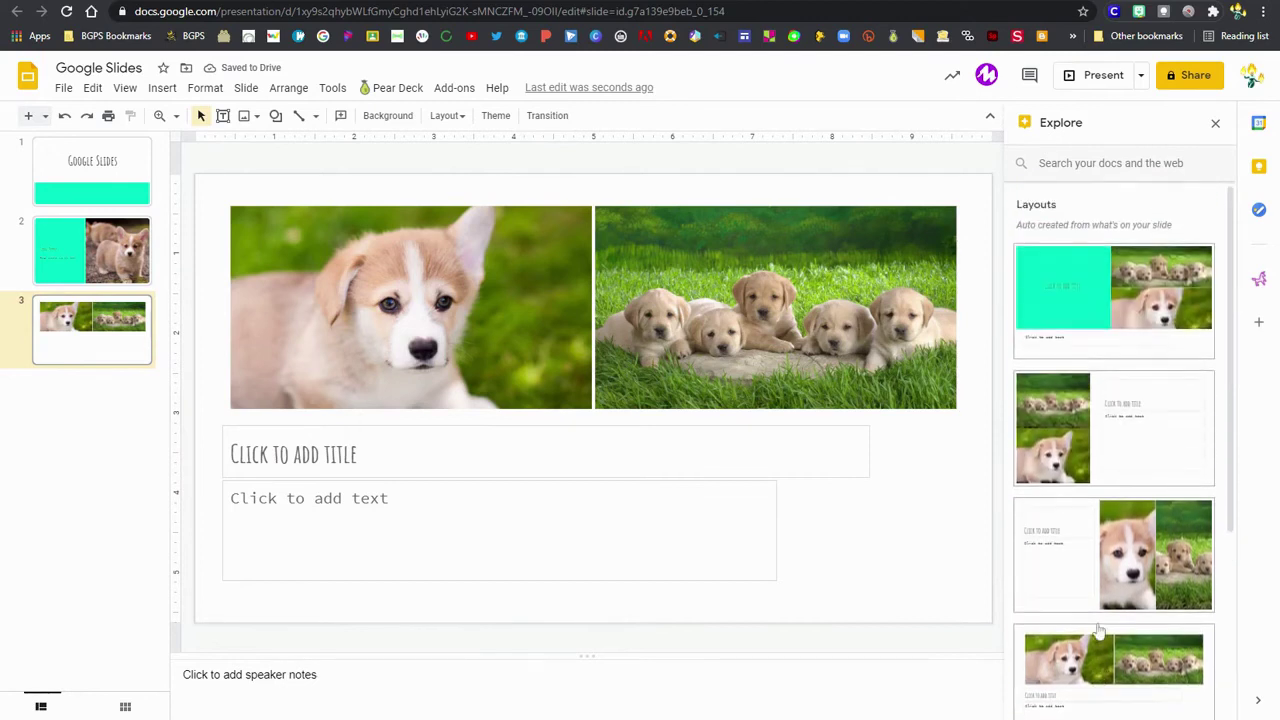
left_click(1110, 410)
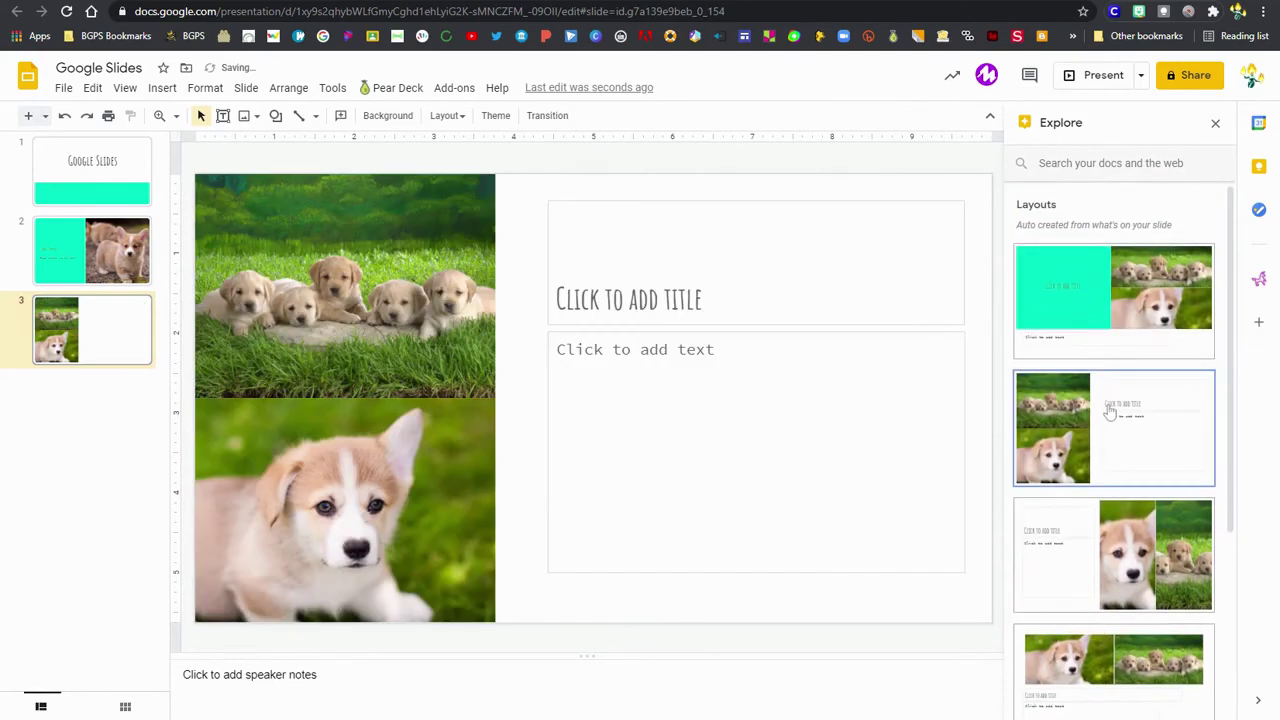
left_click(1216, 126)
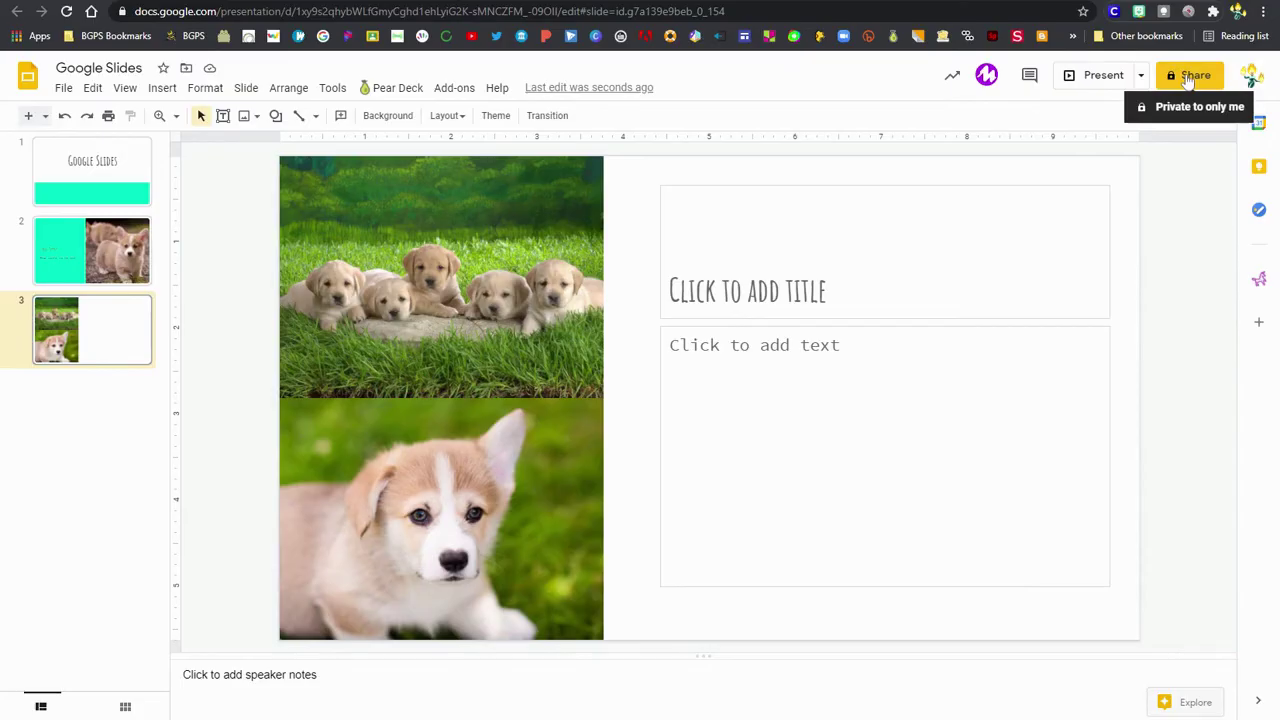
- Change the presentation's link sharing to Battle Ground Public Schools with Viewer access
left_click(1190, 80)
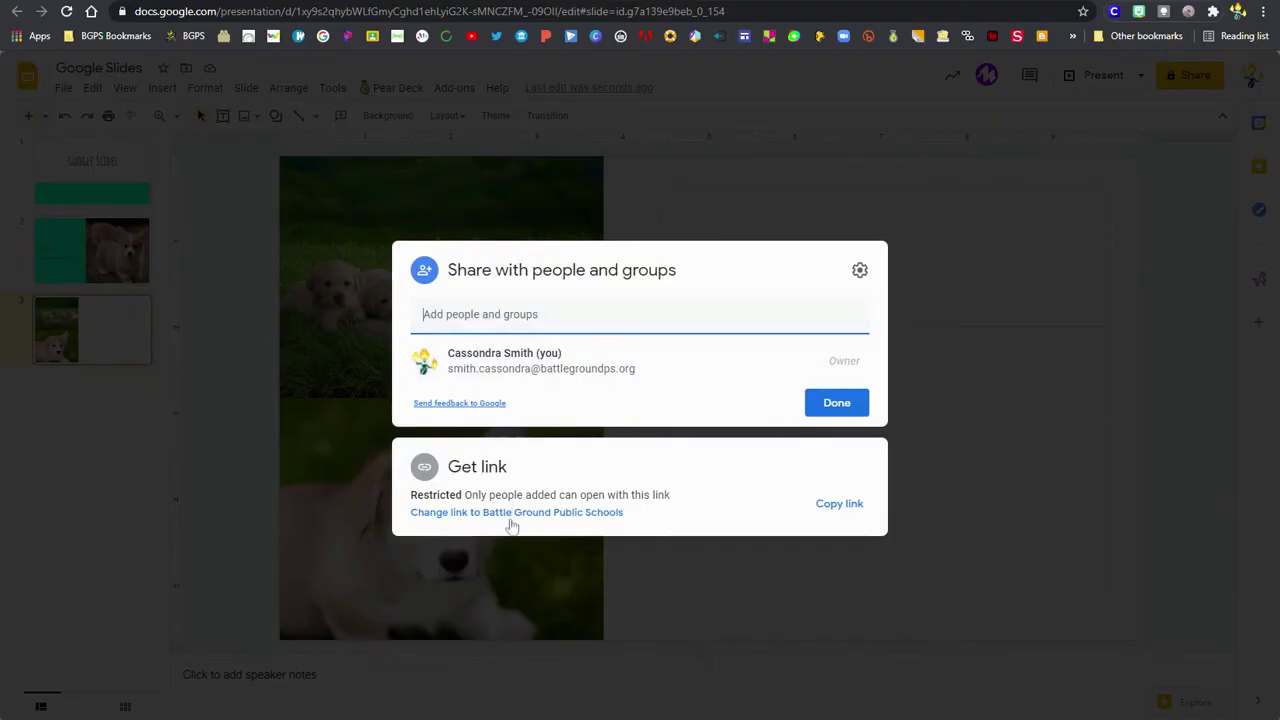
left_click(514, 520)
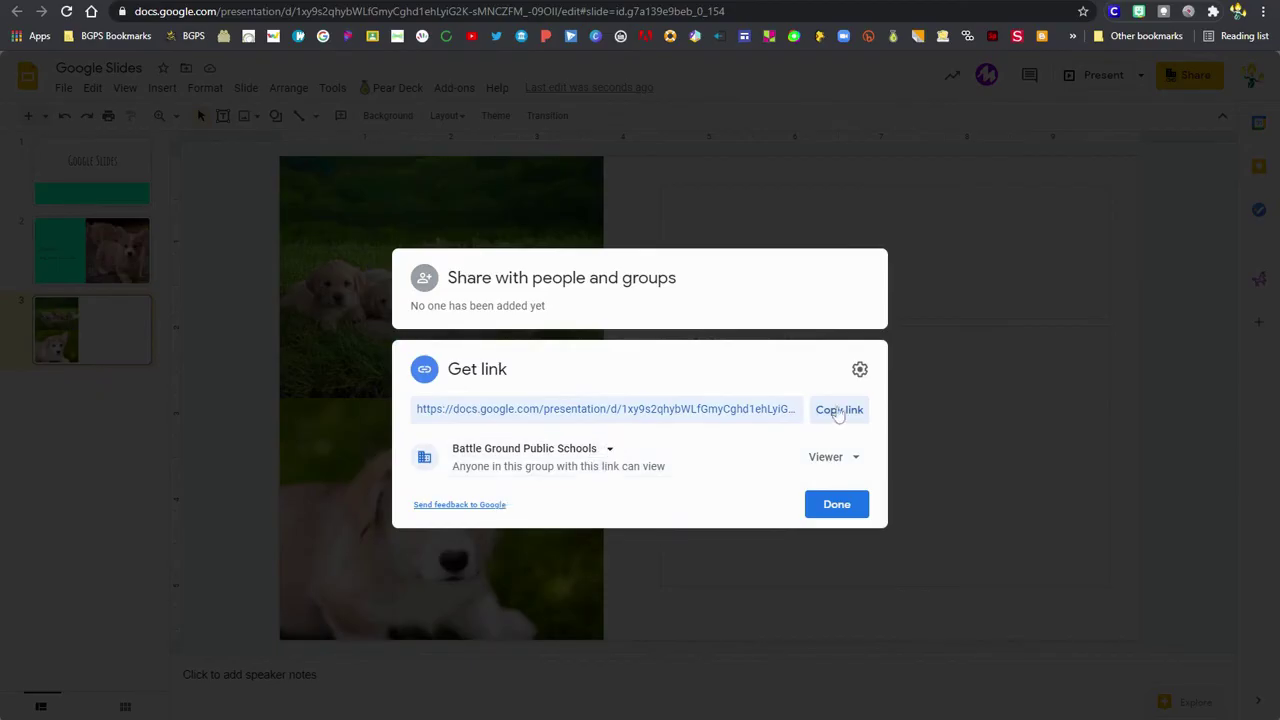
left_click(606, 450)
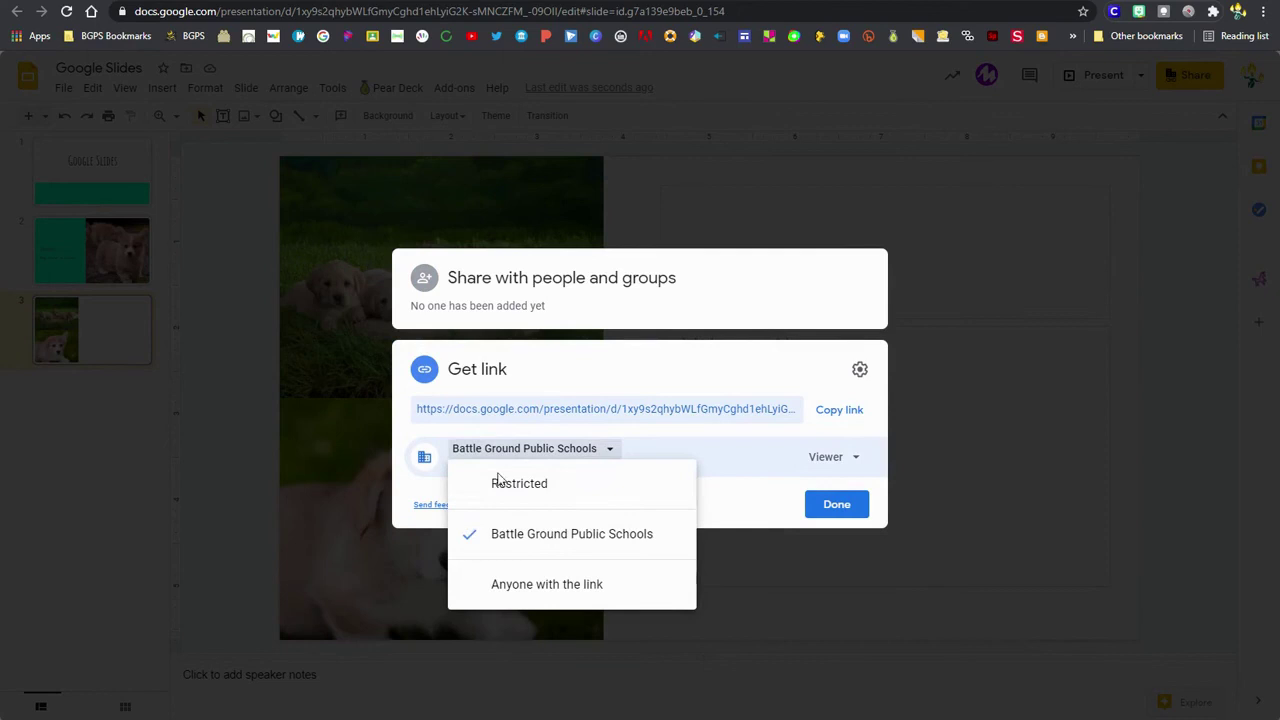
left_click(750, 520)
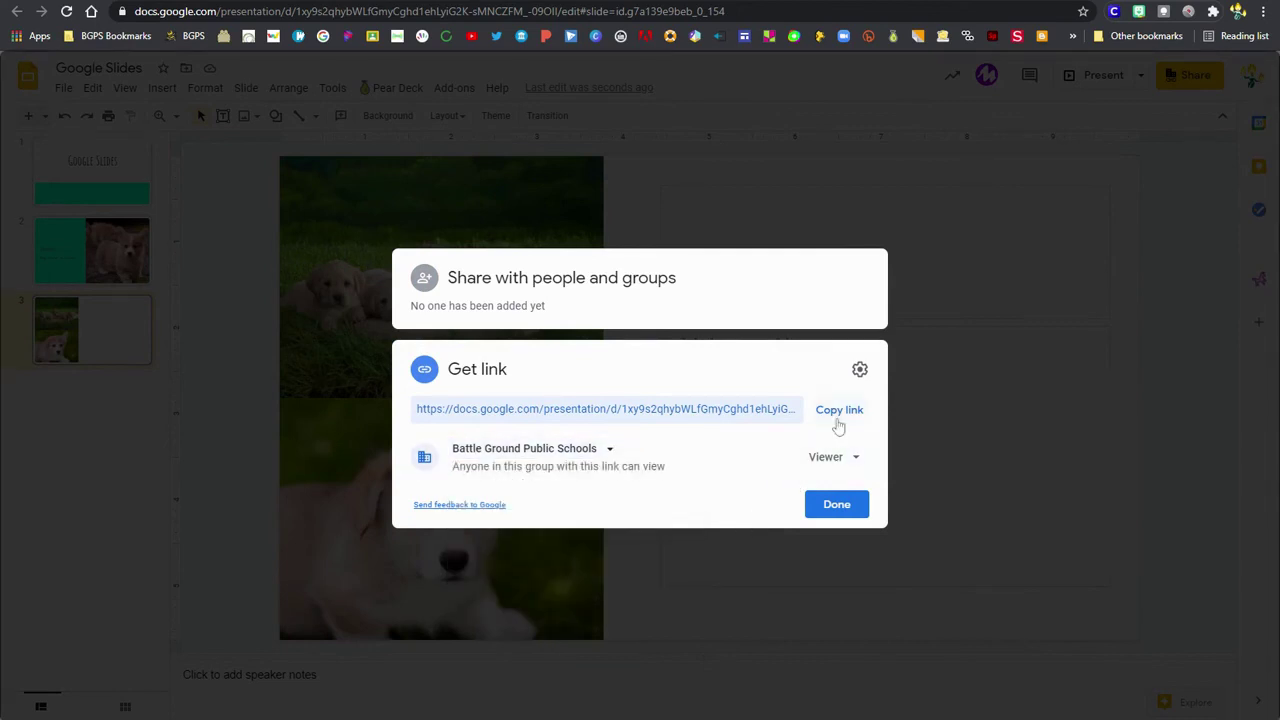
left_click(845, 512)
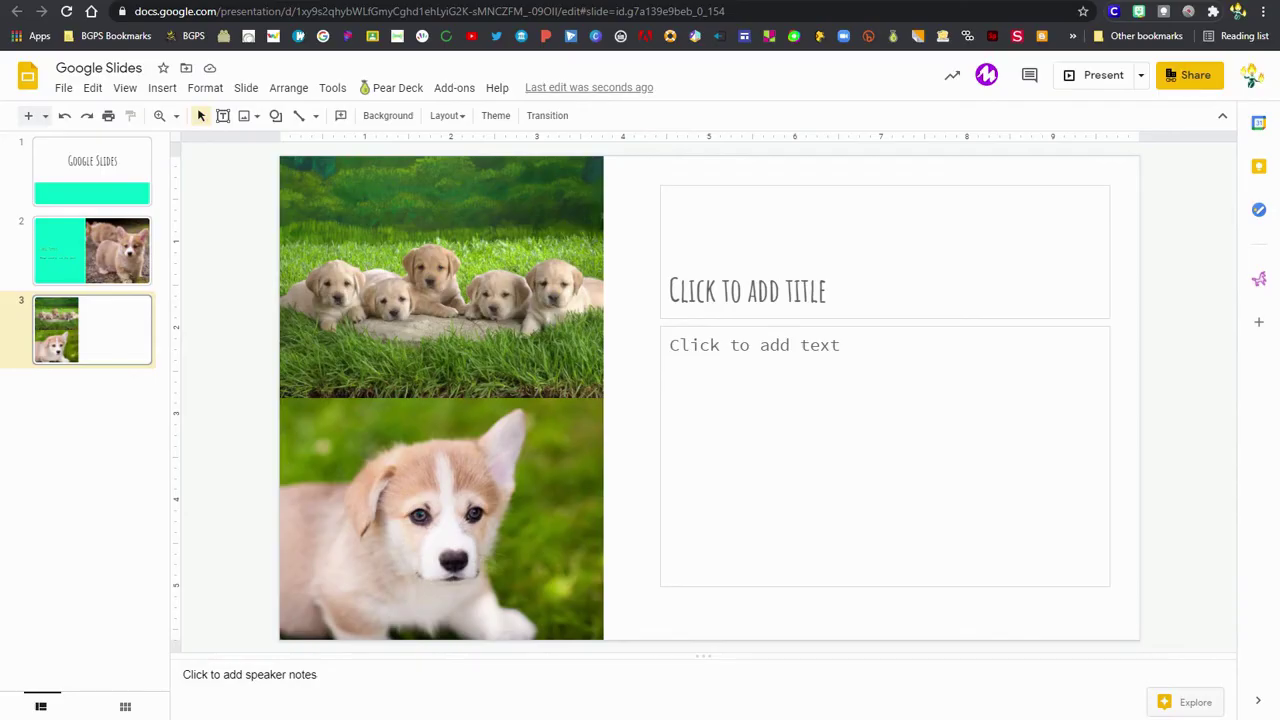
left_click(246, 88)
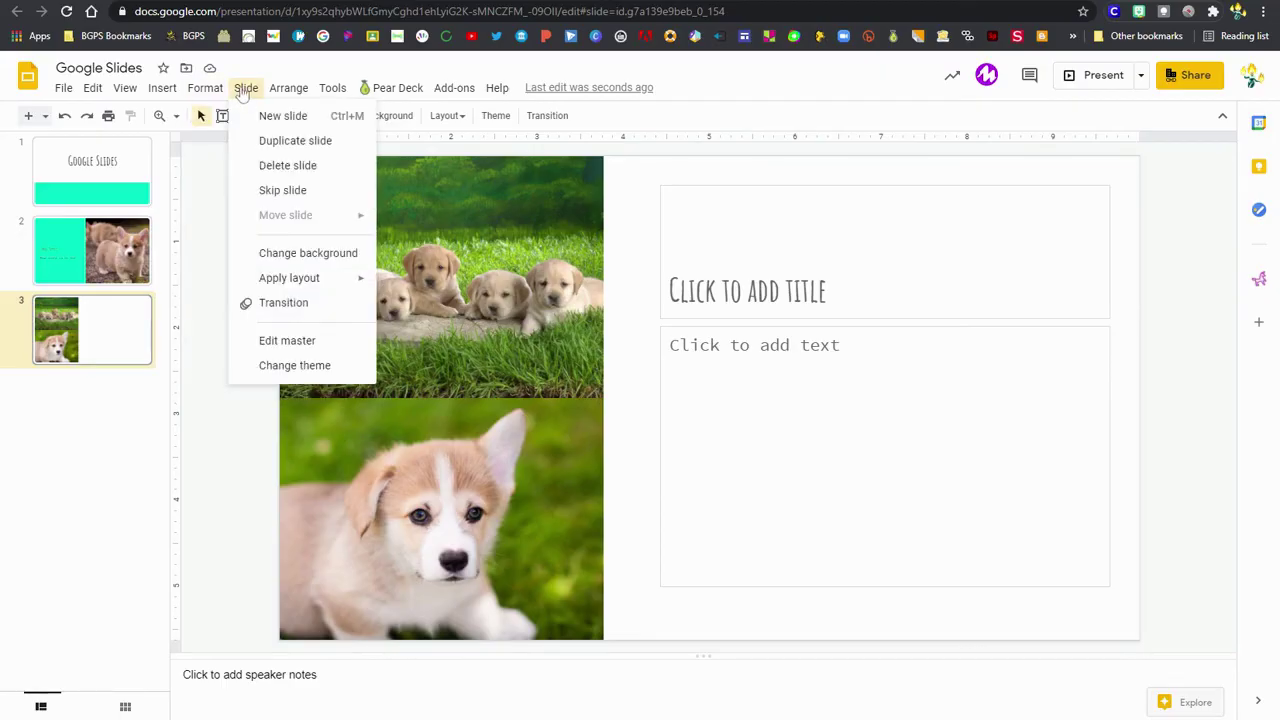
left_click(243, 92)
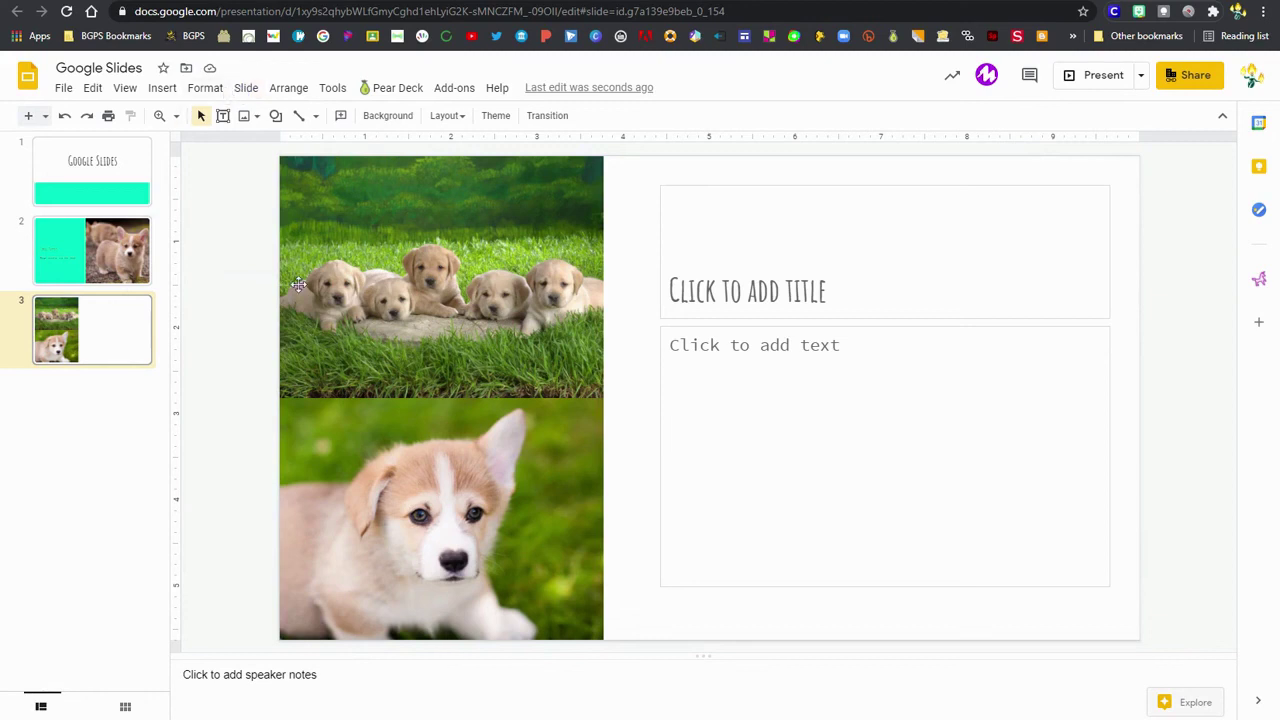